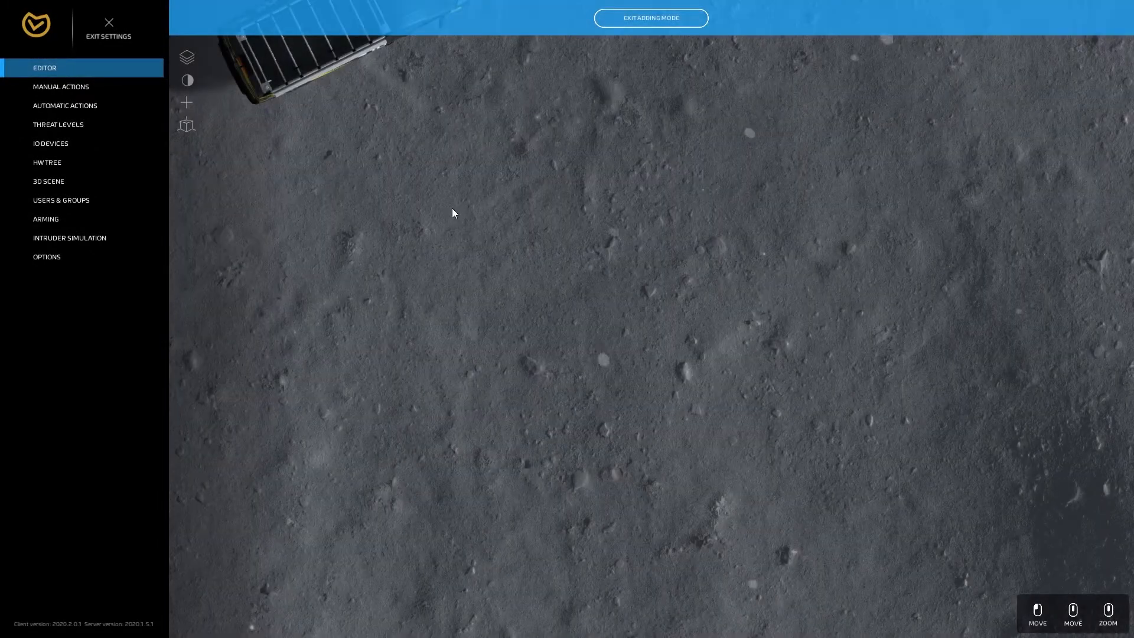
- Show the Zone layer in the scene and select the zone cuboid next to the van
{"action": "left_click", "coordinate": [182, 62]}
{"action": "left_click", "coordinate": [292, 227]}
{"action": "left_click", "coordinate": [291, 227]}
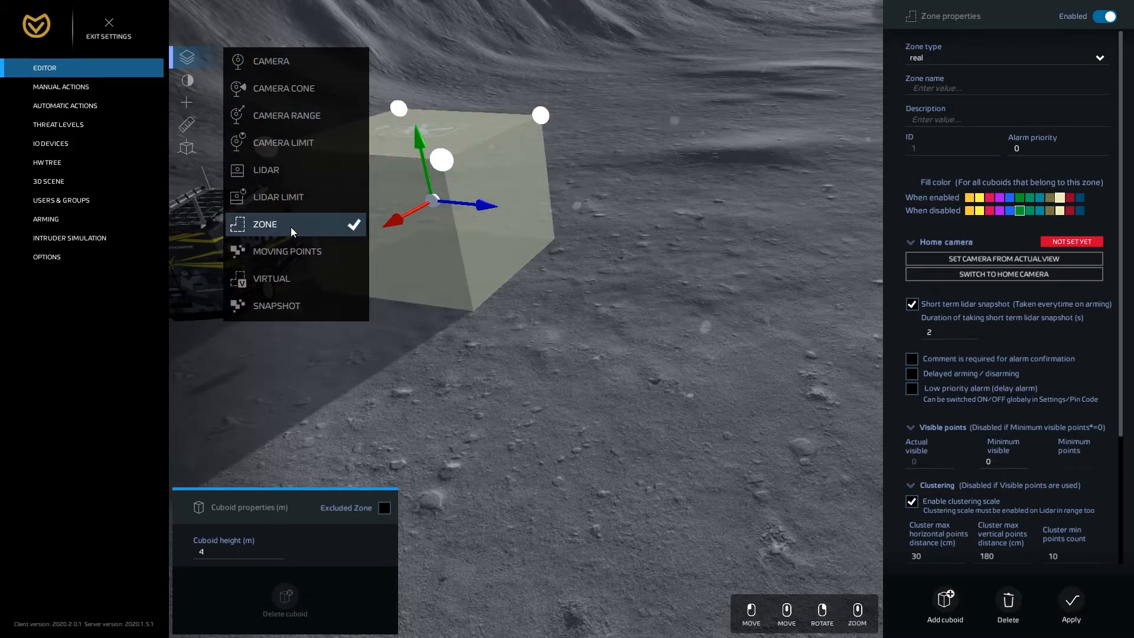
{"action": "left_click", "coordinate": [530, 328]}
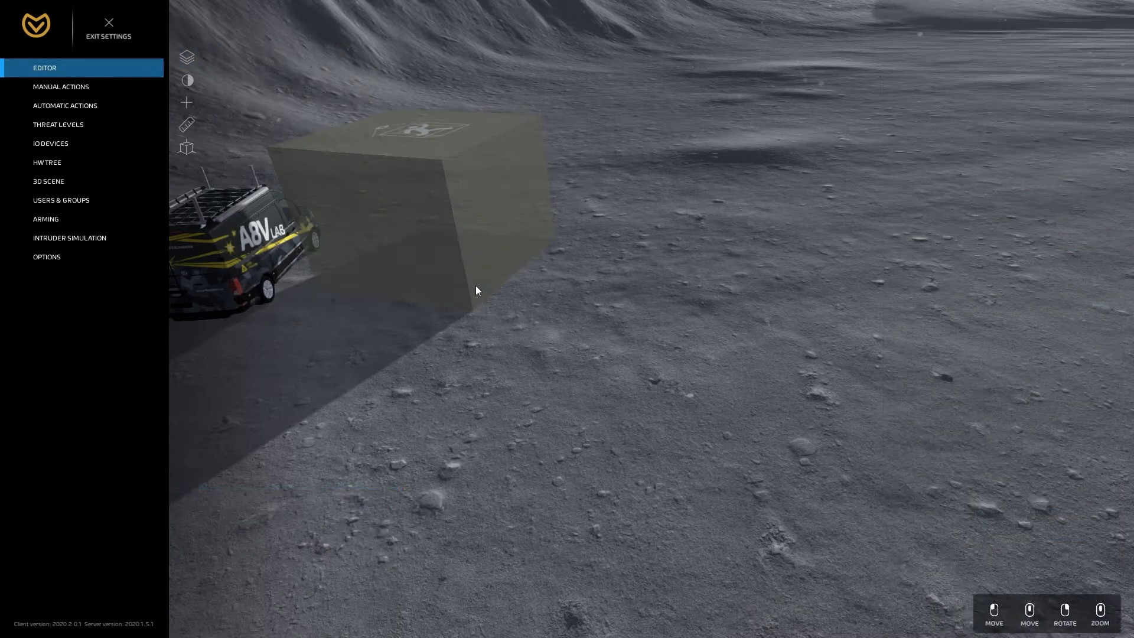
{"action": "left_click", "coordinate": [430, 198]}
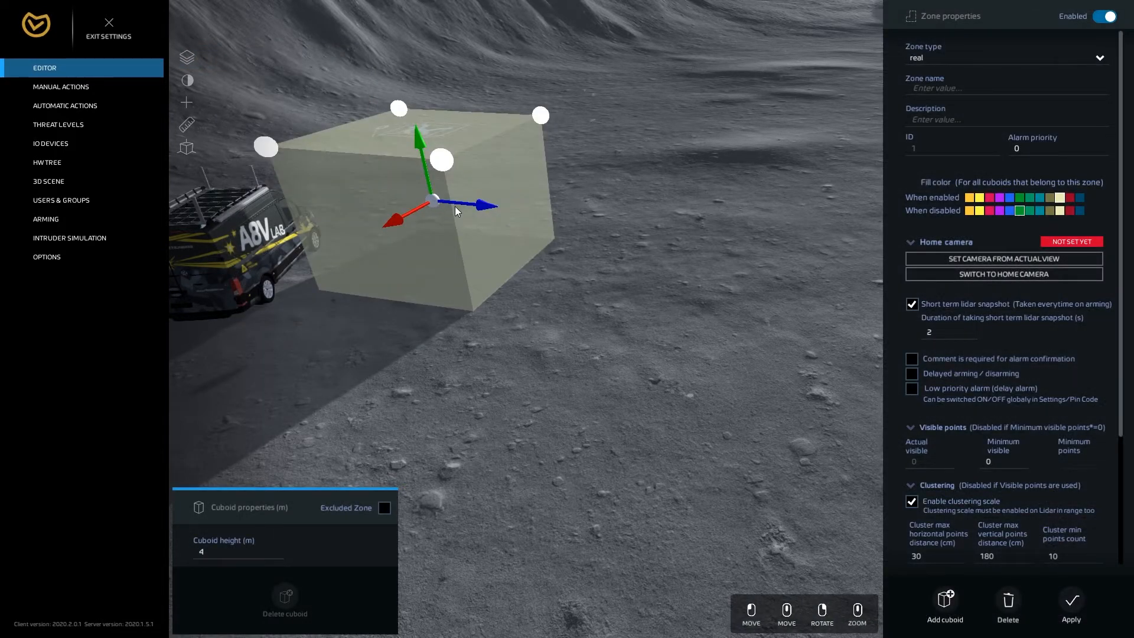
- Enlarge the zone cuboid from one corner so it encloses the van, and rotate it slightly
{"action": "scroll", "coordinate": [455, 204], "scroll_direction": "down", "scroll_amount": 10}
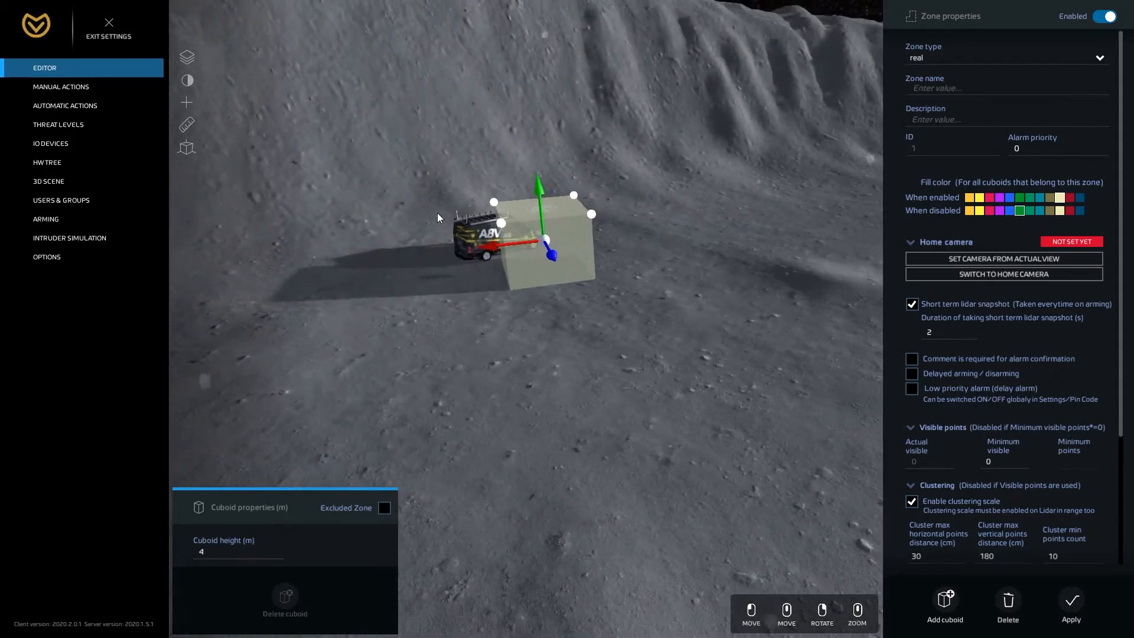
{"action": "left_click_drag", "start_coordinate": [501, 224], "coordinate": [447, 262]}
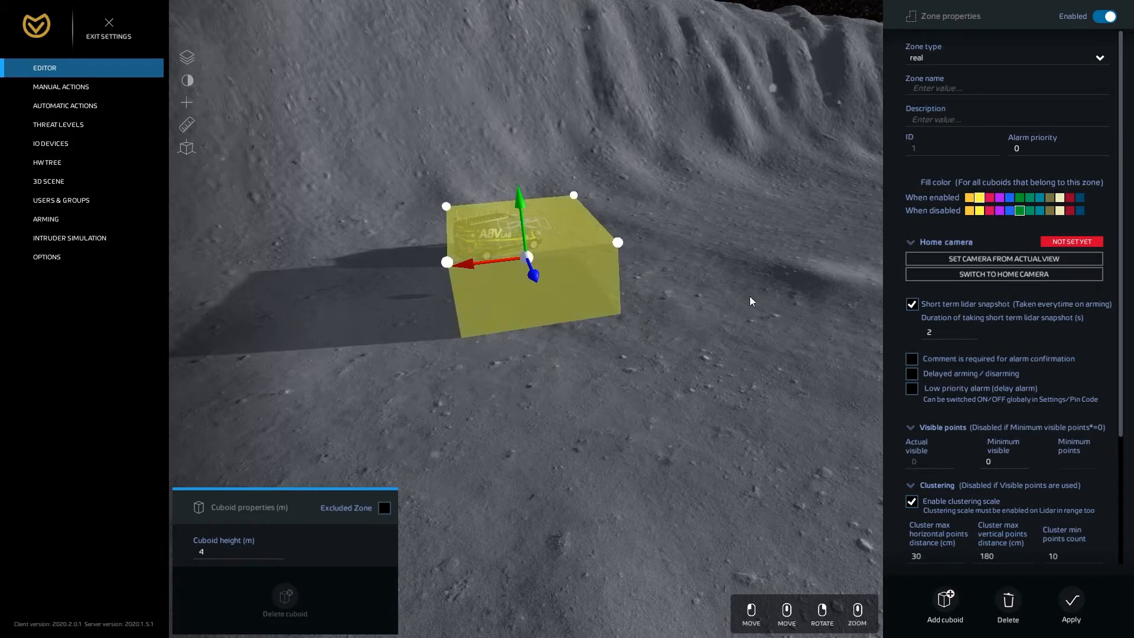
{"action": "key", "text": "d"}
{"action": "right_click_drag", "start_coordinate": [447, 264], "coordinate": [443, 264]}
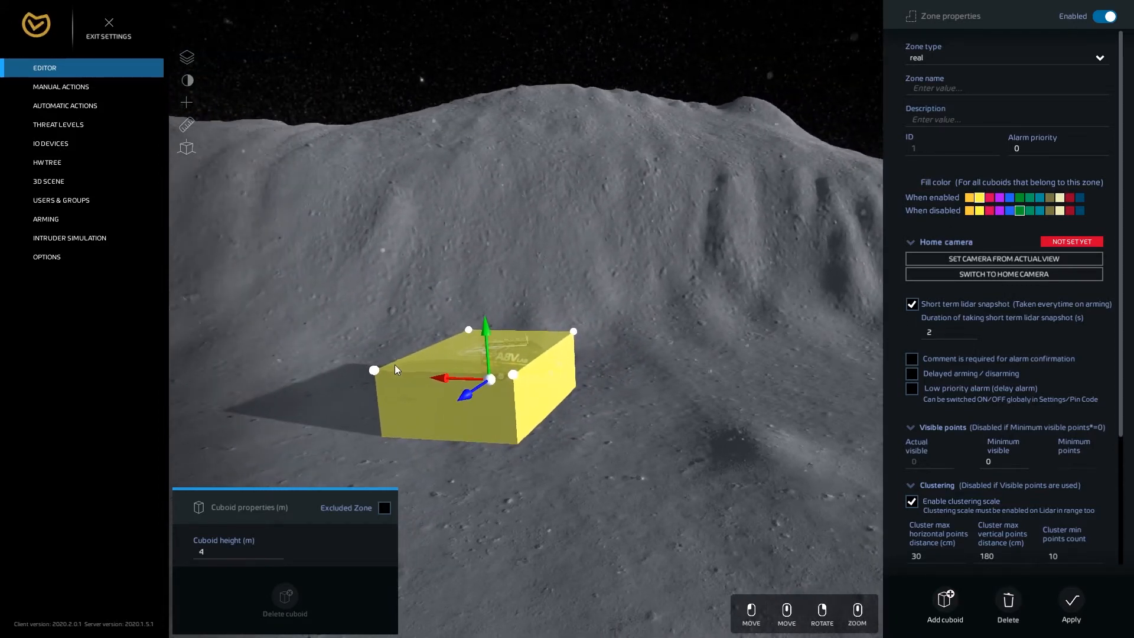
{"action": "left_click_drag", "start_coordinate": [378, 374], "coordinate": [384, 380]}
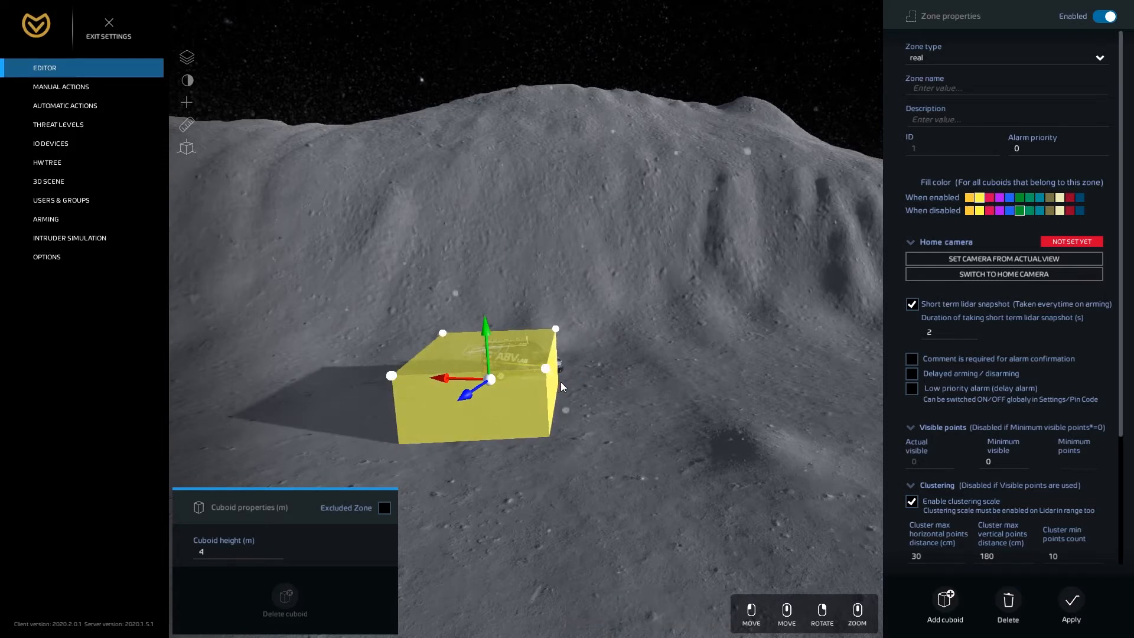
- Stretch the zone cuboid lengthwise into a long block extending well past the van's front
{"action": "scroll", "coordinate": [561, 382], "scroll_direction": "down", "scroll_amount": 3}
{"action": "right_click_drag", "start_coordinate": [561, 382], "coordinate": [575, 364]}
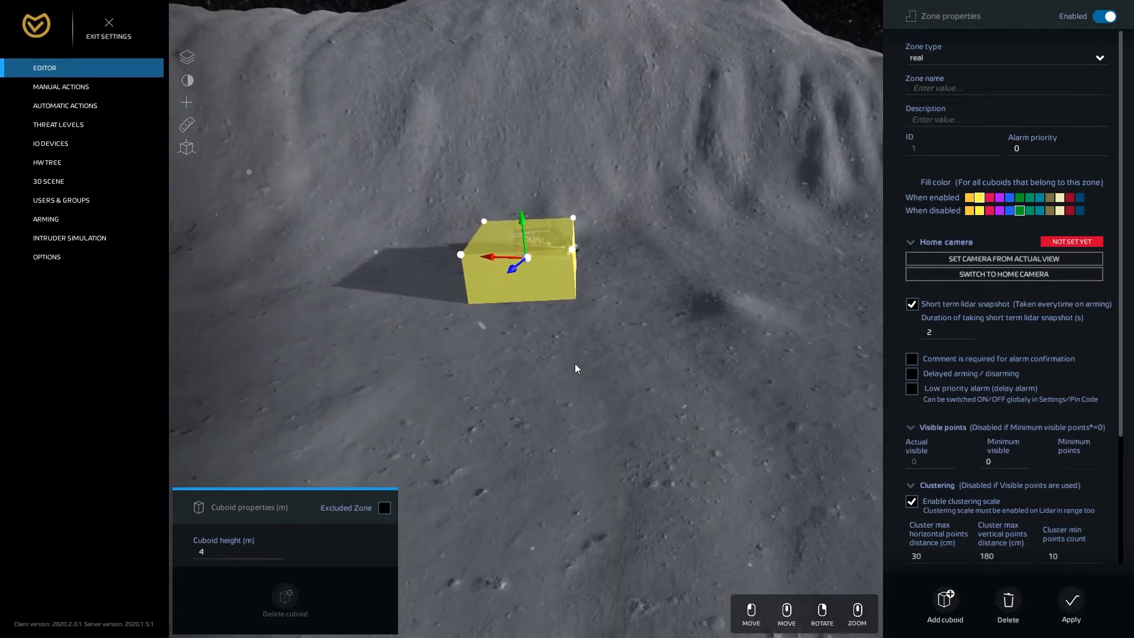
{"action": "left_click_drag", "start_coordinate": [597, 231], "coordinate": [800, 214]}
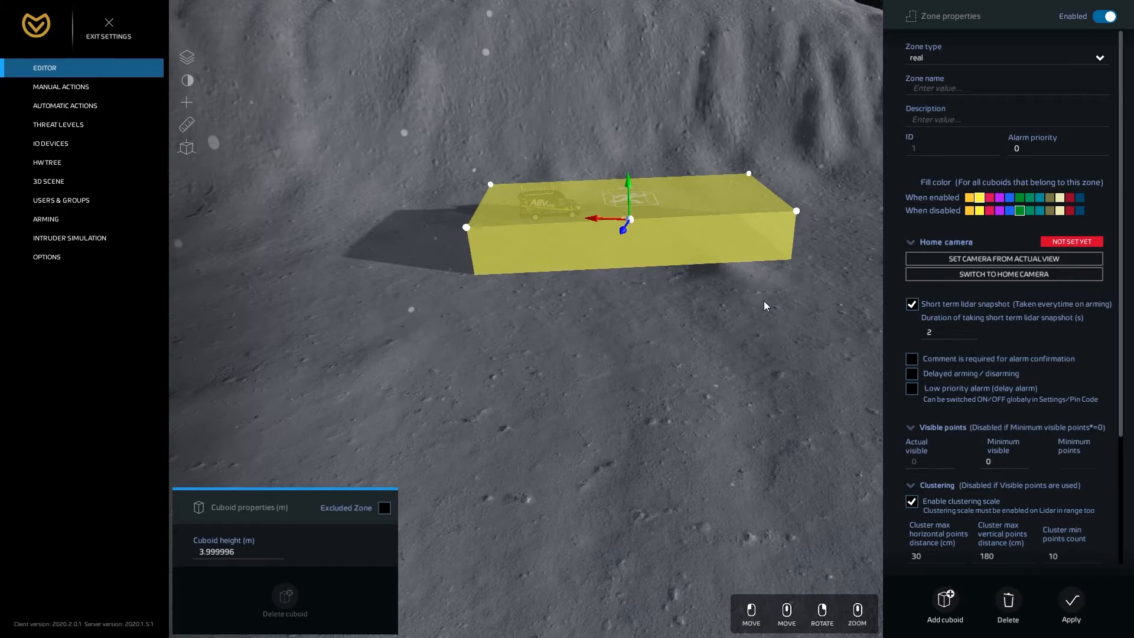
- Move the zone cuboid sideways off the van, and adjust its corners to form a narrower, shorter block alongside it
{"action": "scroll", "coordinate": [718, 319], "scroll_direction": "up", "scroll_amount": 3}
{"action": "mouse_move", "coordinate": [717, 314]}
{"action": "right_mouse_down"}
{"action": "mouse_move", "coordinate": [749, 346]}
{"action": "mouse_move", "coordinate": [793, 462]}
{"action": "right_mouse_up"}
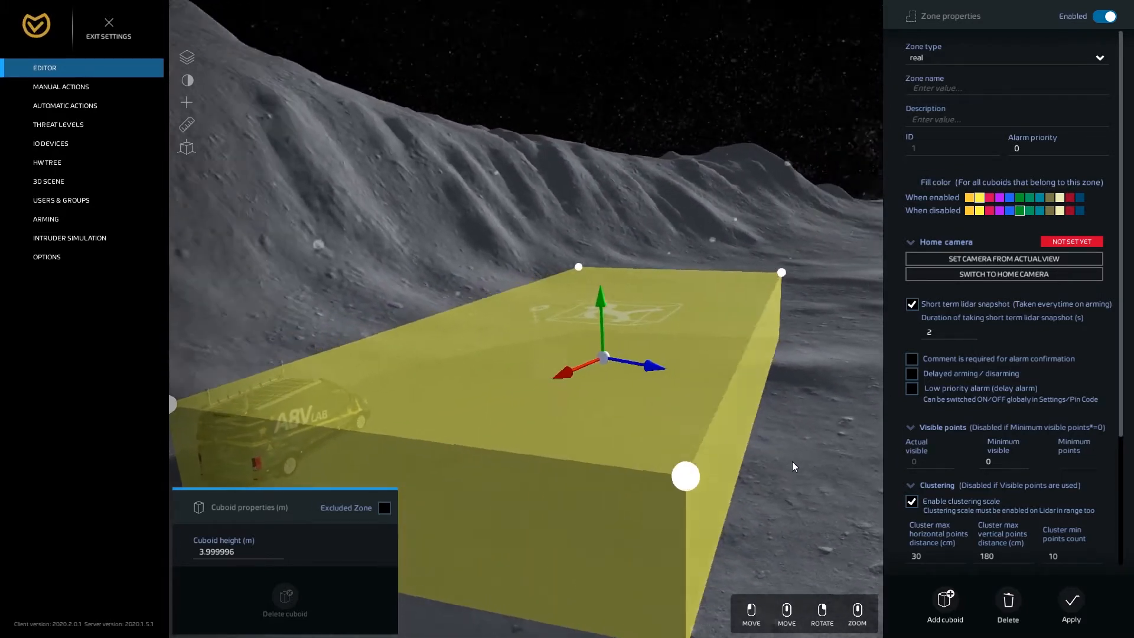
{"action": "scroll", "coordinate": [792, 461], "scroll_direction": "down", "scroll_amount": 4}
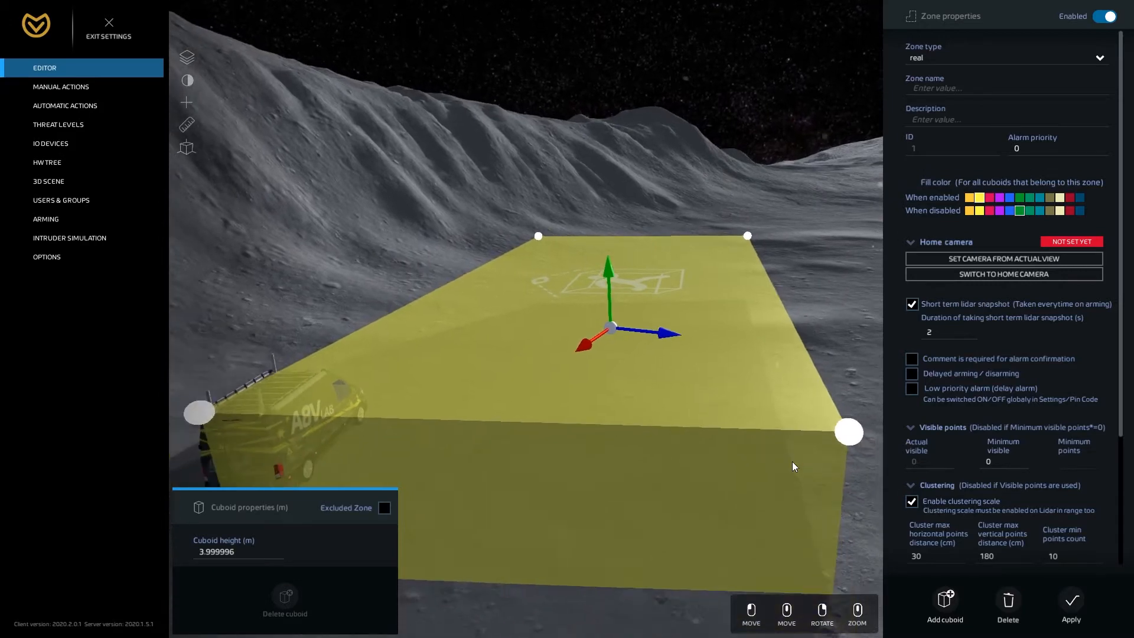
{"action": "scroll", "coordinate": [793, 461], "scroll_direction": "down", "scroll_amount": 3}
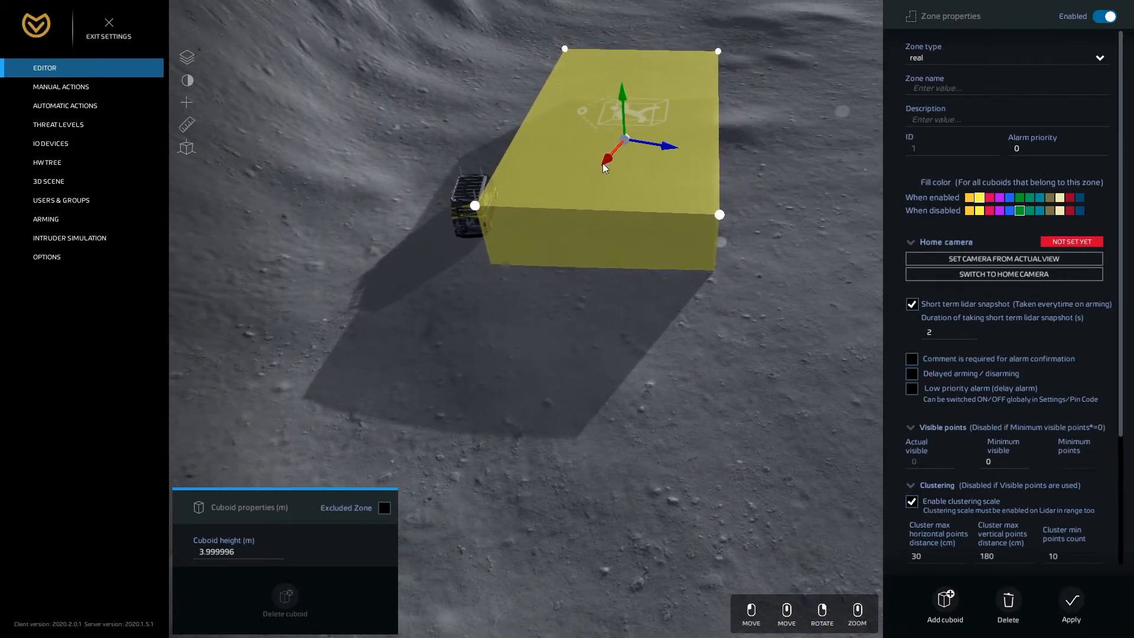
{"action": "scroll", "coordinate": [604, 164], "scroll_direction": "up", "scroll_amount": 4}
{"action": "mouse_move", "coordinate": [627, 197]}
{"action": "left_mouse_down"}
{"action": "mouse_move", "coordinate": [648, 206]}
{"action": "mouse_move", "coordinate": [646, 187]}
{"action": "left_mouse_up"}
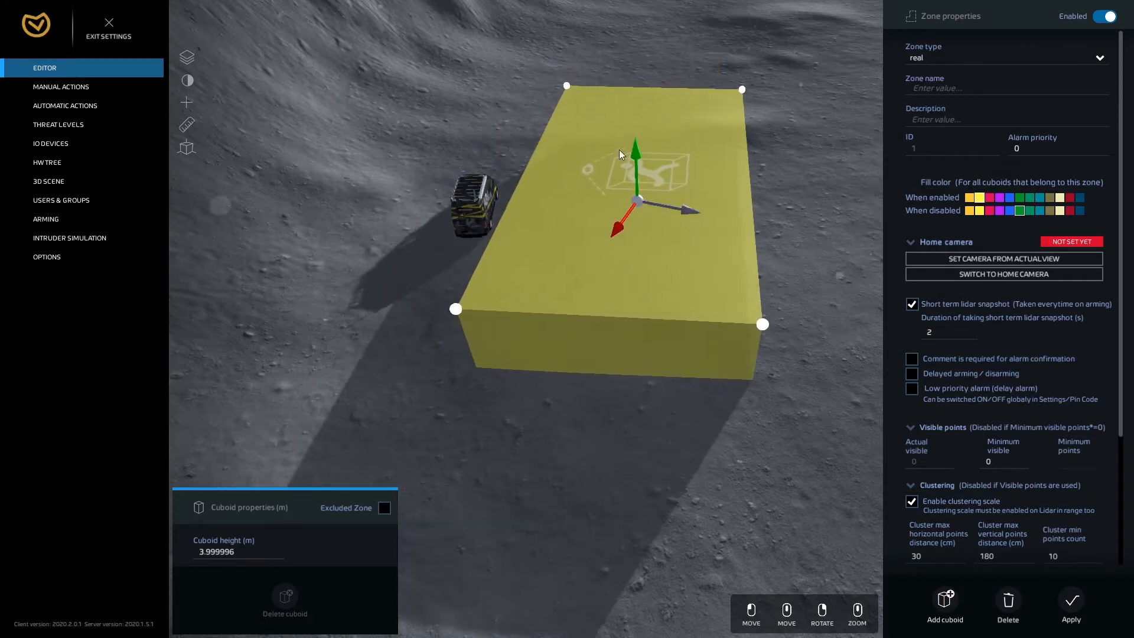
{"action": "left_click_drag", "start_coordinate": [568, 86], "coordinate": [532, 133]}
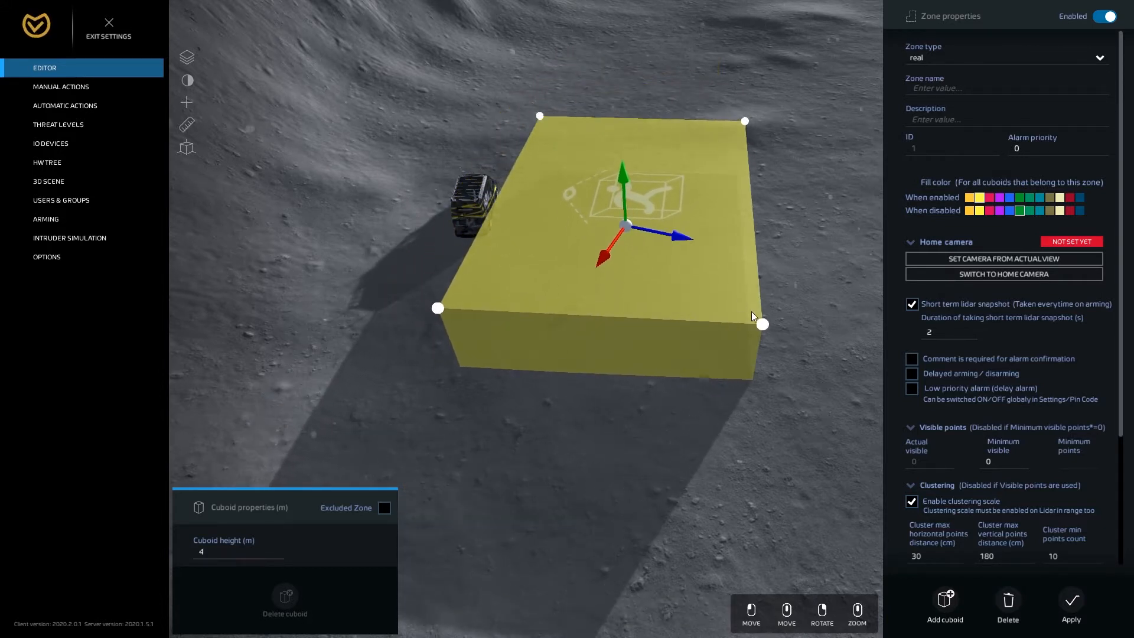
{"action": "left_click_drag", "start_coordinate": [758, 322], "coordinate": [595, 243]}
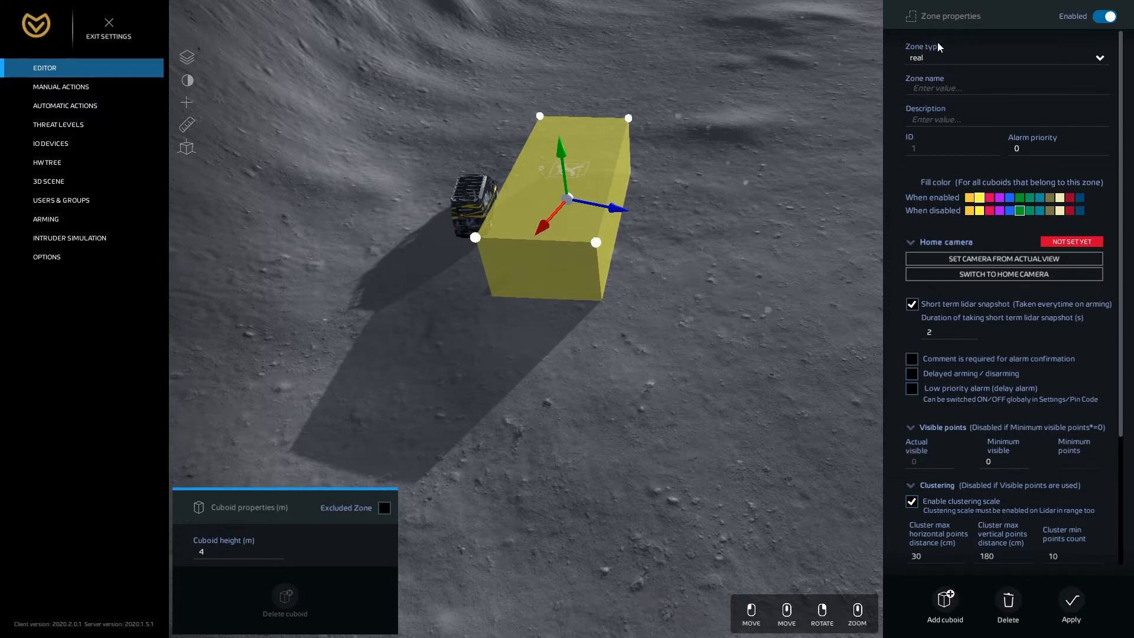
- Set the zone's fill color to yellow when enabled and dark red when disabled, previewing both by disabling and re-enabling the zone
{"action": "left_click", "coordinate": [944, 120]}
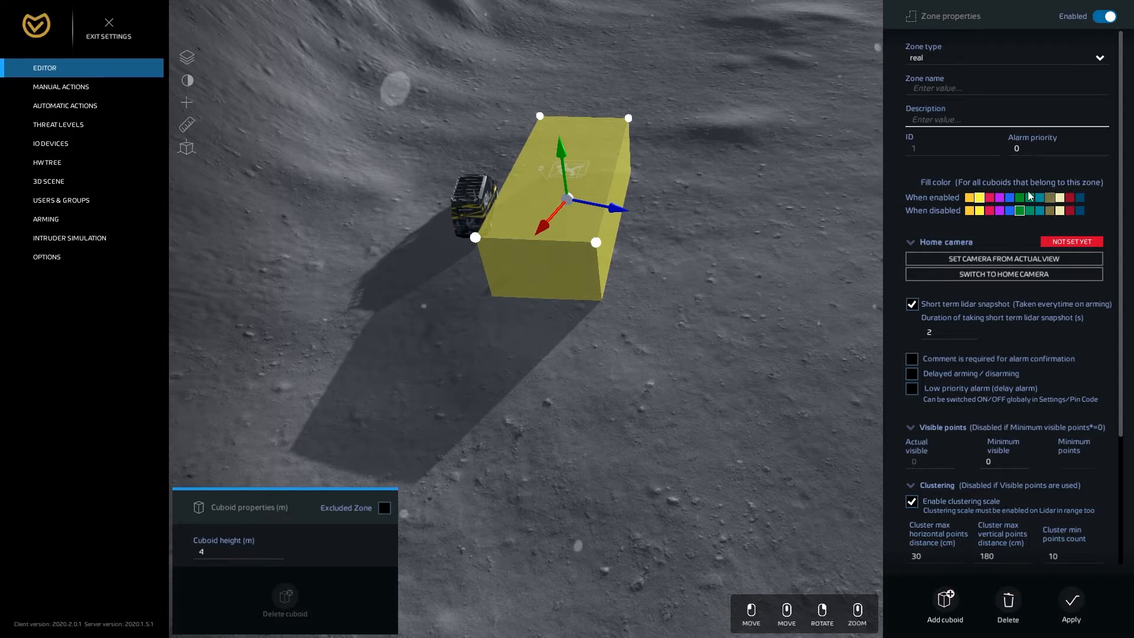
{"action": "left_click", "coordinate": [1010, 197]}
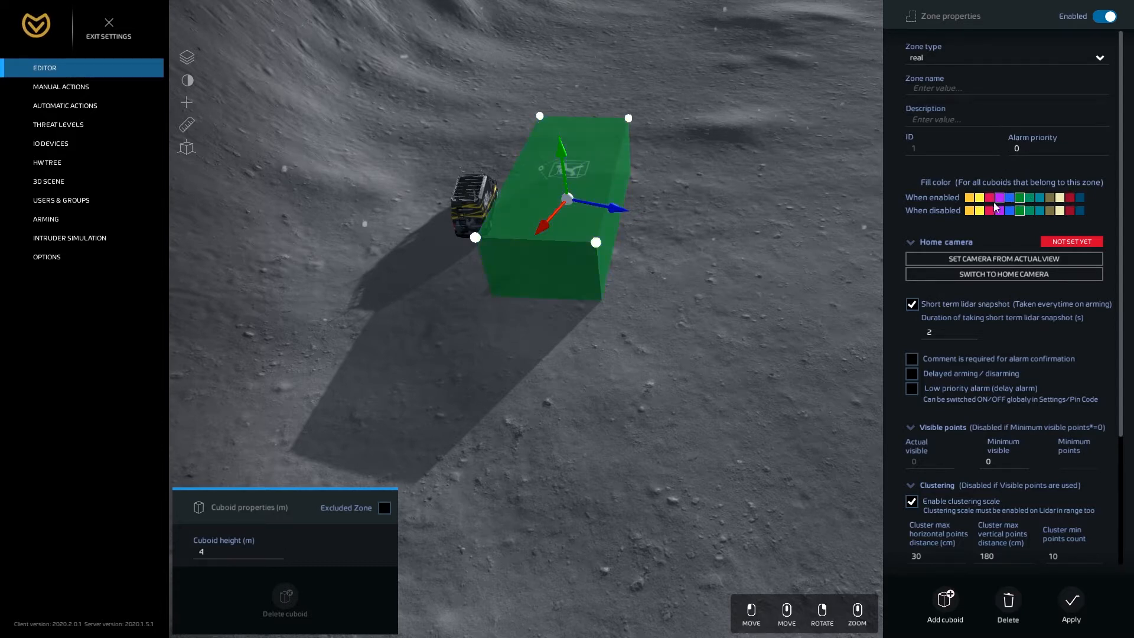
{"action": "left_click", "coordinate": [979, 197]}
{"action": "left_click", "coordinate": [1069, 210]}
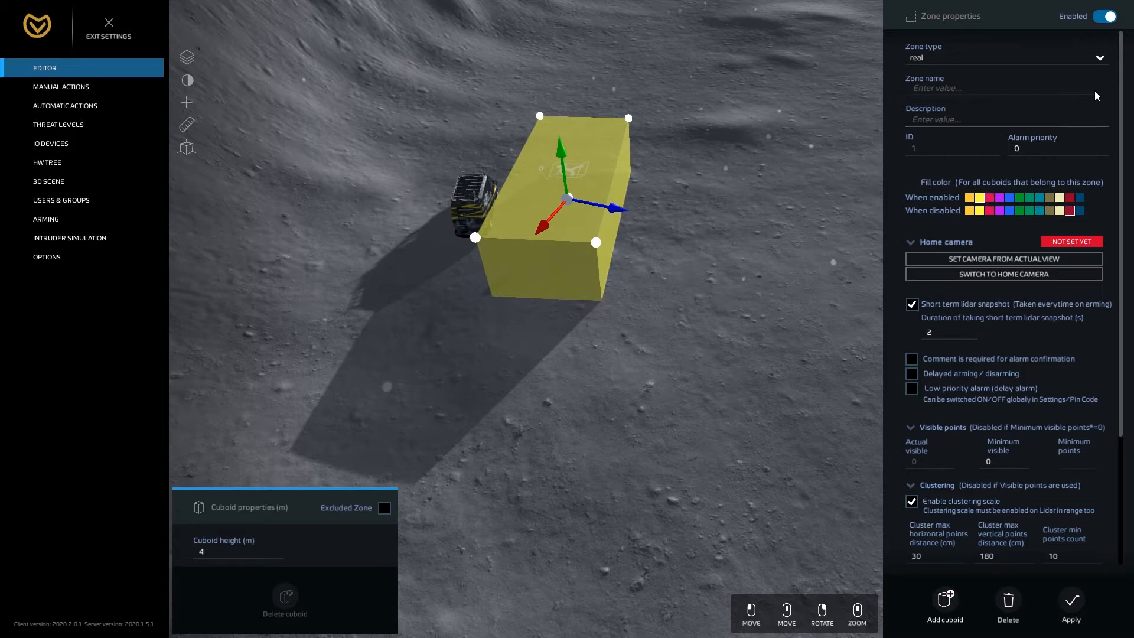
{"action": "left_click", "coordinate": [1104, 17]}
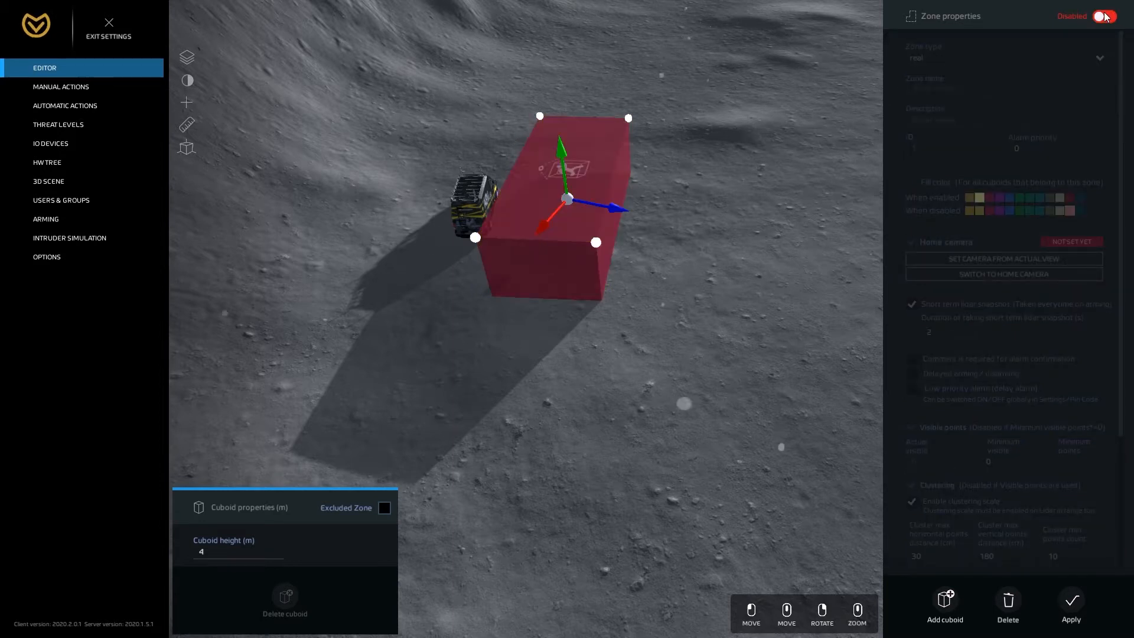
{"action": "left_click", "coordinate": [1105, 17]}
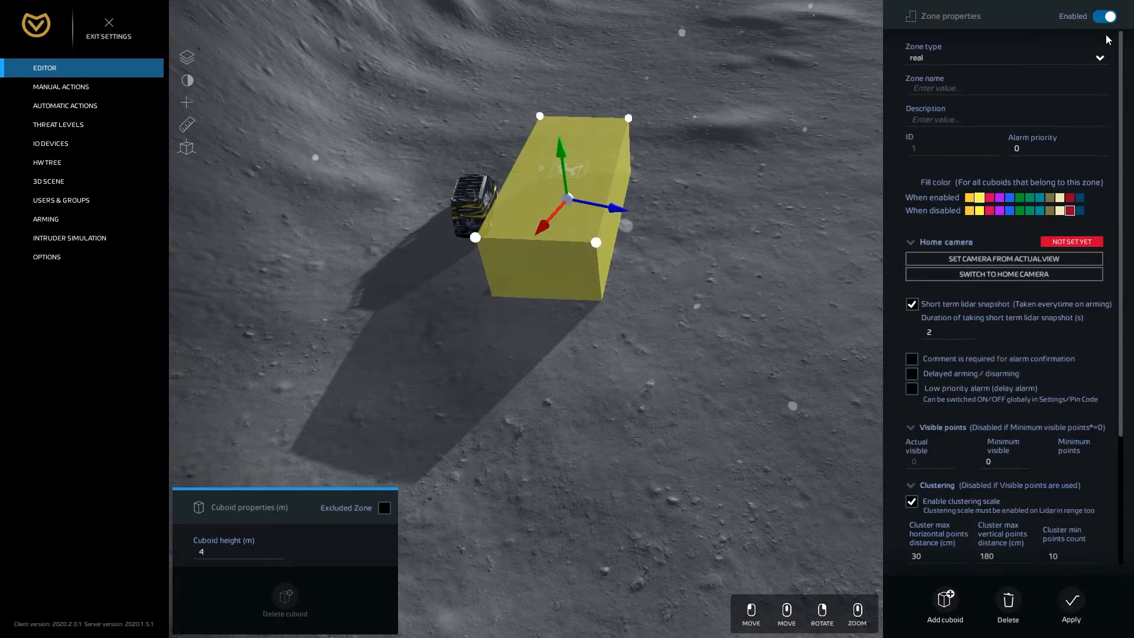
- Set the zone's home camera from the actual view and switch to that home camera
{"action": "left_click", "coordinate": [1000, 261]}
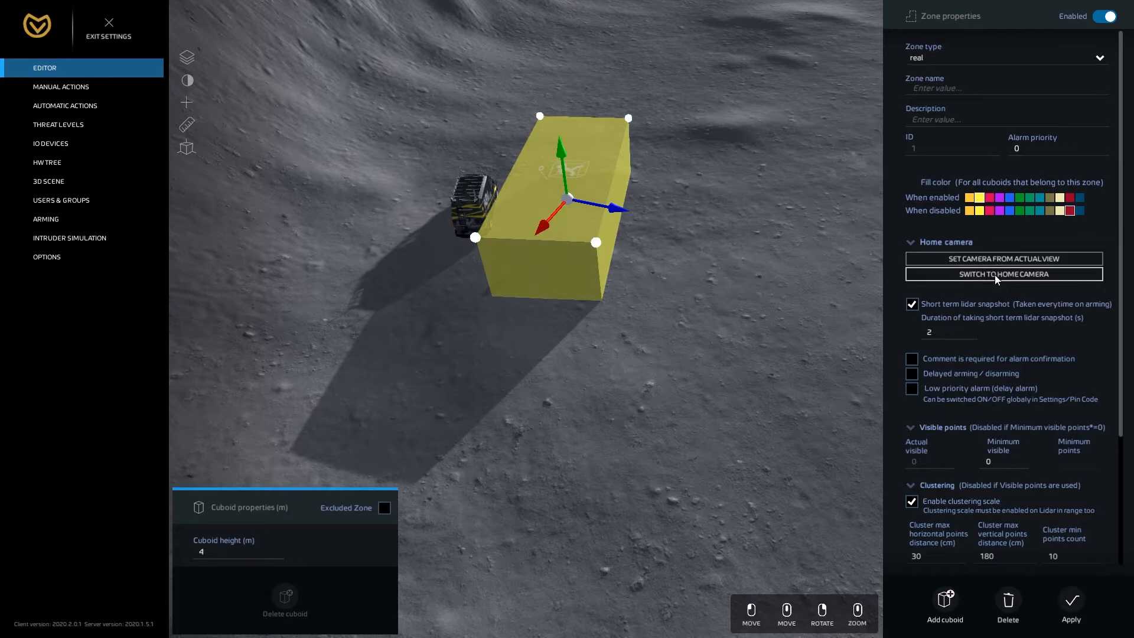
{"action": "left_click", "coordinate": [994, 275]}
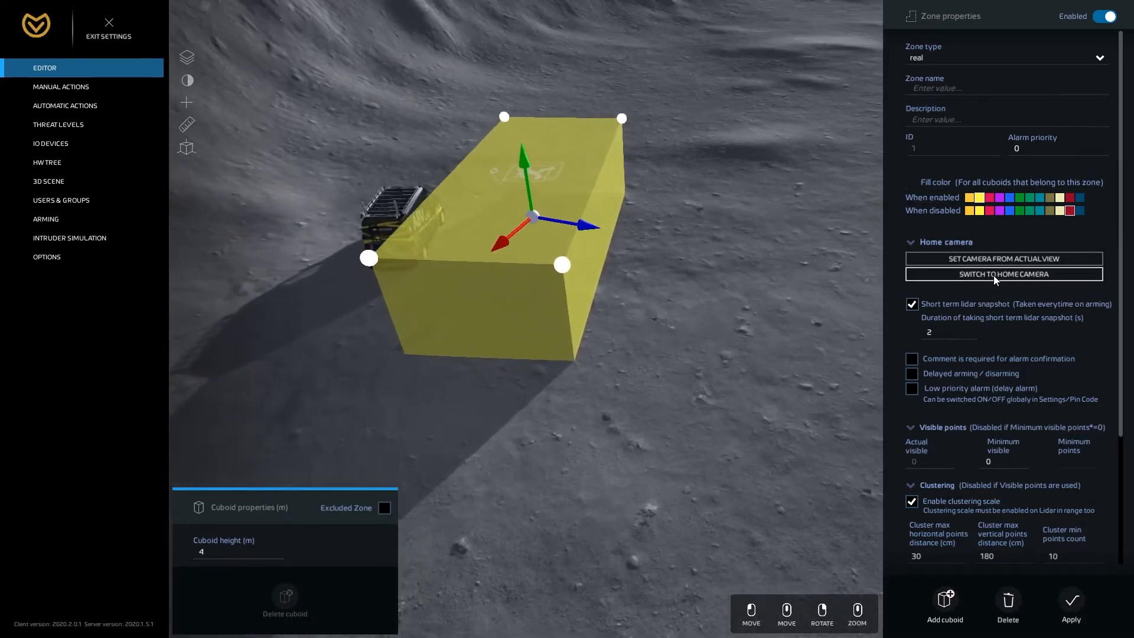
{"action": "left_click", "coordinate": [995, 275]}
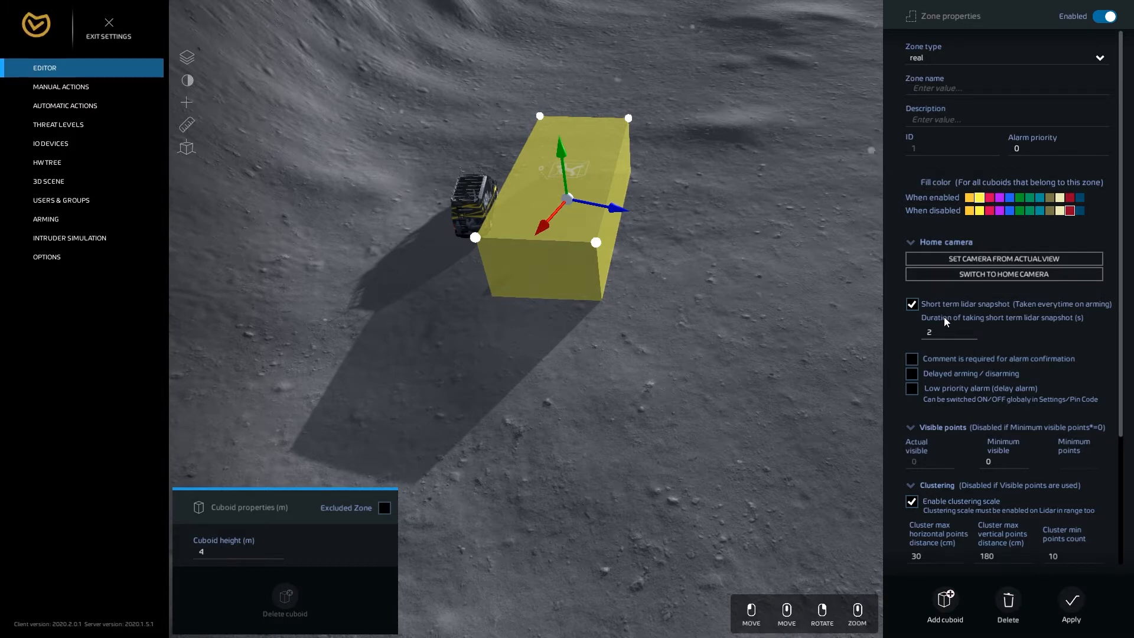
- Show the Lidar layer in the scene and reselect the zone cuboid
{"action": "left_click", "coordinate": [187, 68]}
{"action": "left_click", "coordinate": [268, 171]}
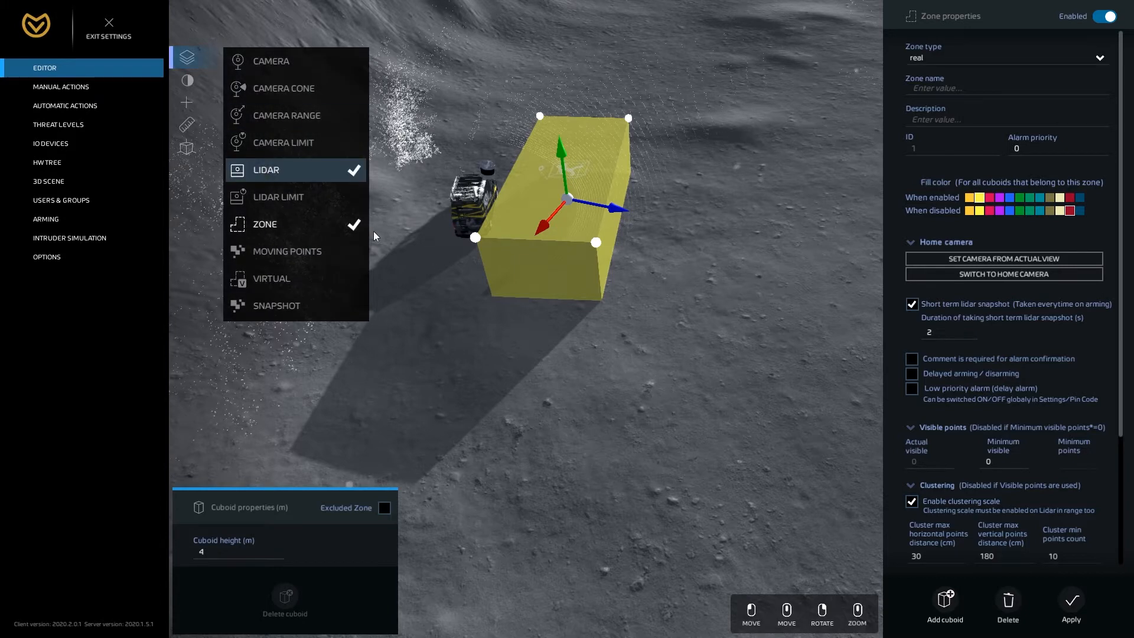
{"action": "left_click", "coordinate": [593, 335]}
{"action": "left_click", "coordinate": [555, 233]}
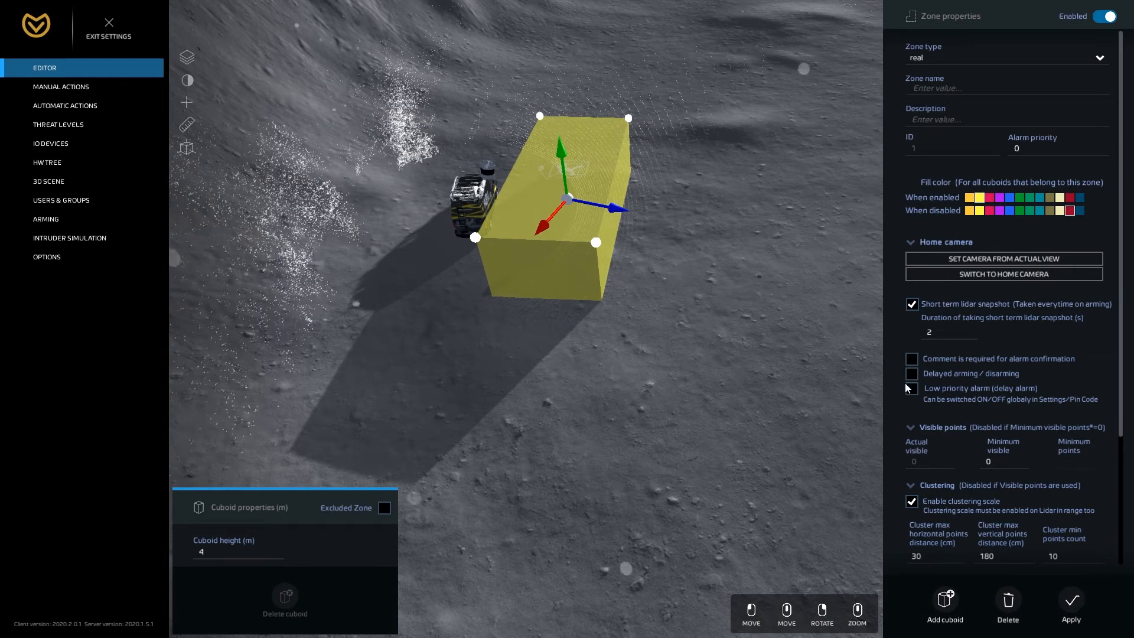
- Apply a minimum visible points value of 1 to the zone, and reset it to 0
{"action": "scroll", "coordinate": [926, 402], "scroll_direction": "down", "scroll_amount": 2}
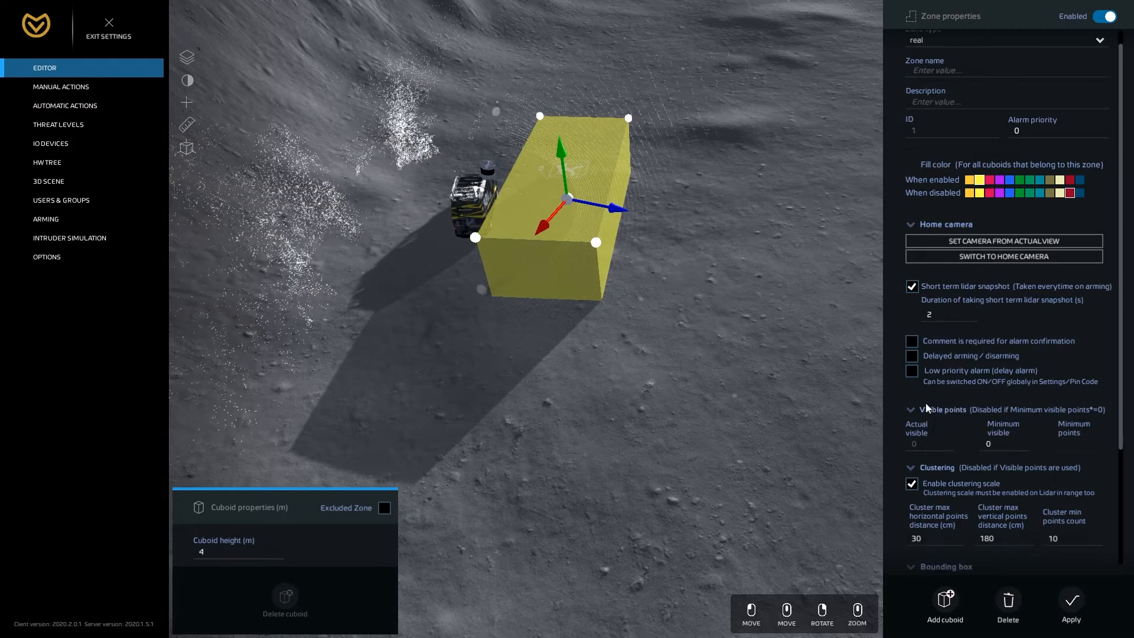
{"action": "scroll", "coordinate": [934, 392], "scroll_direction": "down", "scroll_amount": 3}
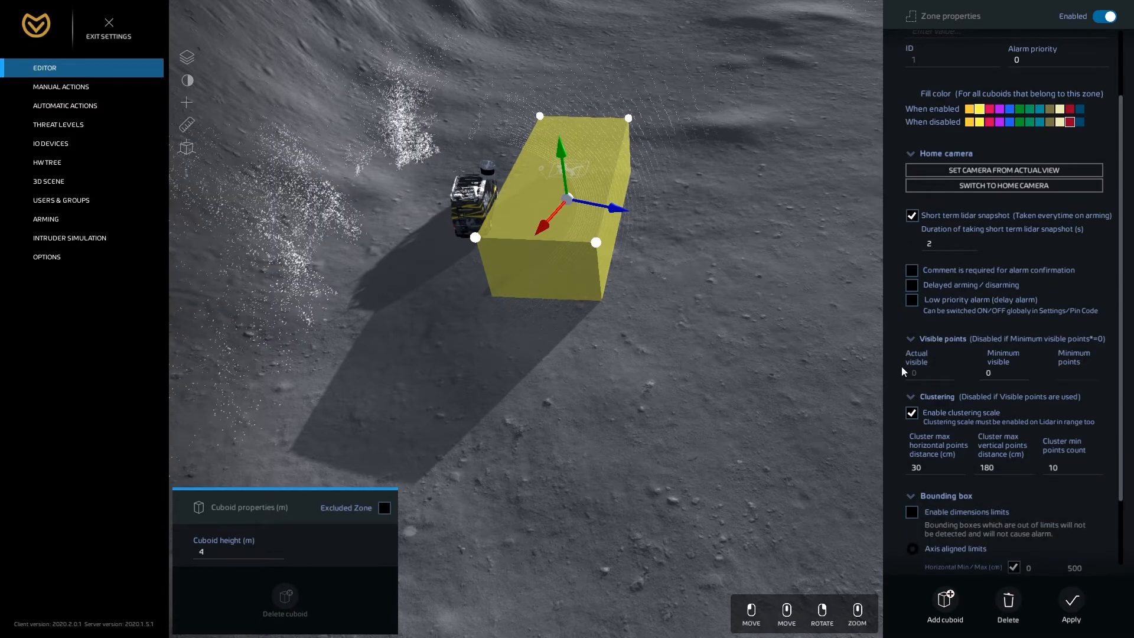
{"action": "type", "text": "1"}
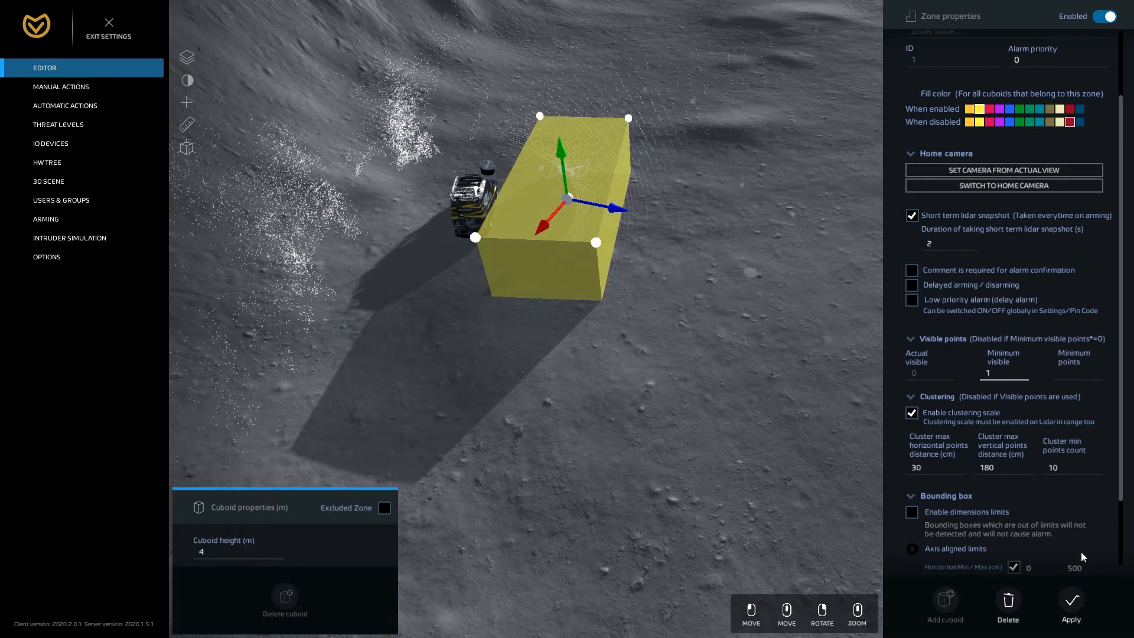
{"action": "left_click", "coordinate": [1075, 606]}
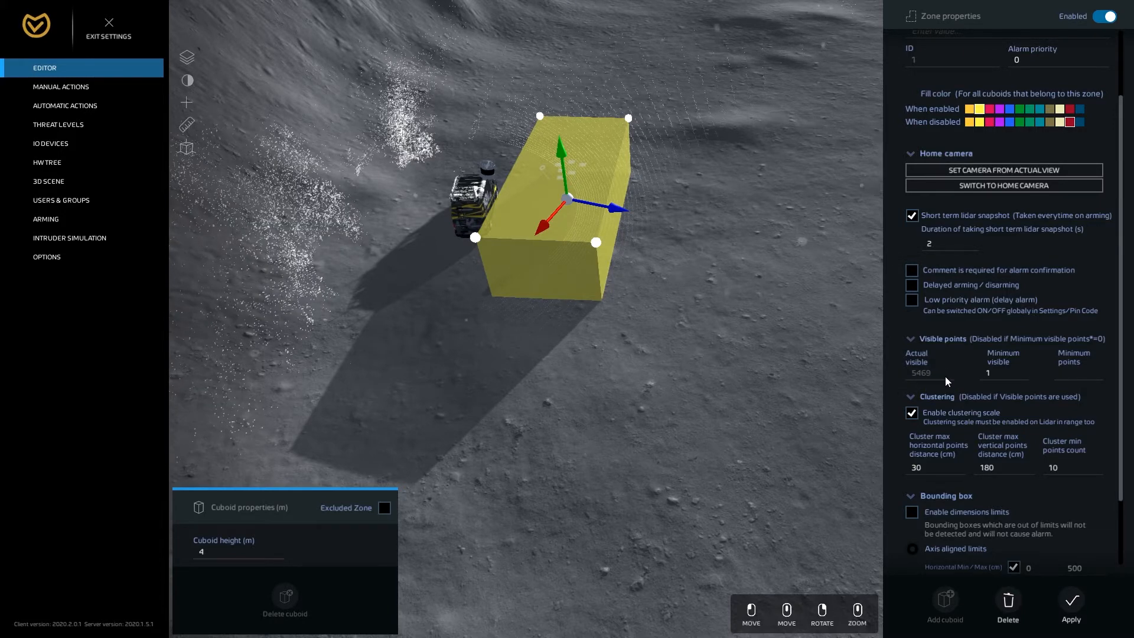
{"action": "left_click", "coordinate": [995, 372]}
{"action": "type", "text": "0"}
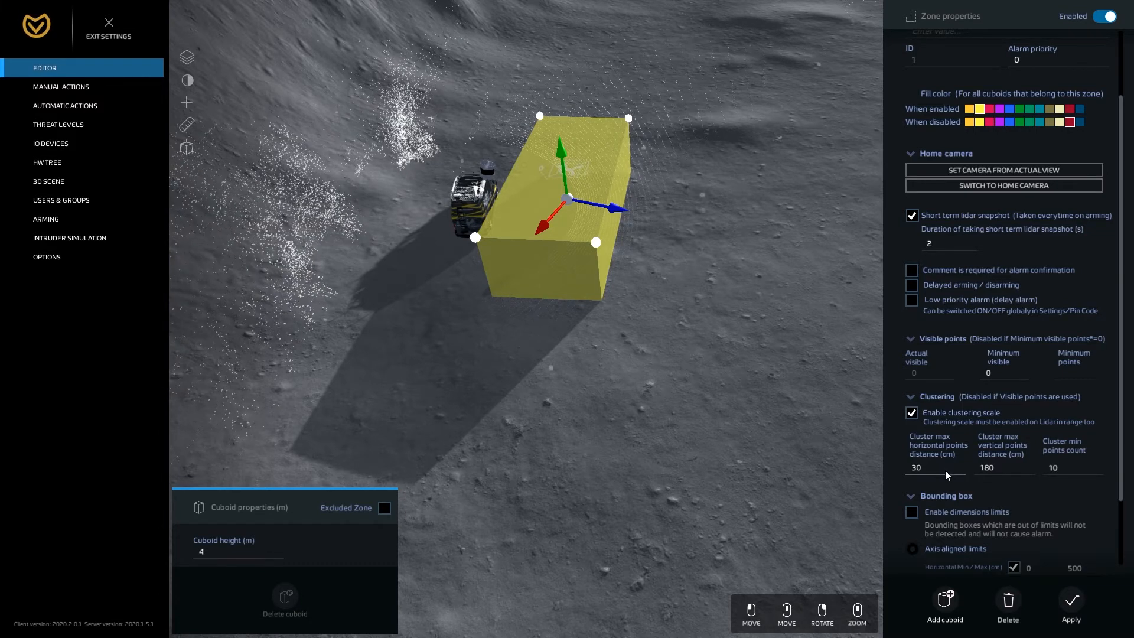
- Enable the zone's bounding box dimension limits and choose diagonal limits
{"action": "left_click", "coordinate": [915, 465]}
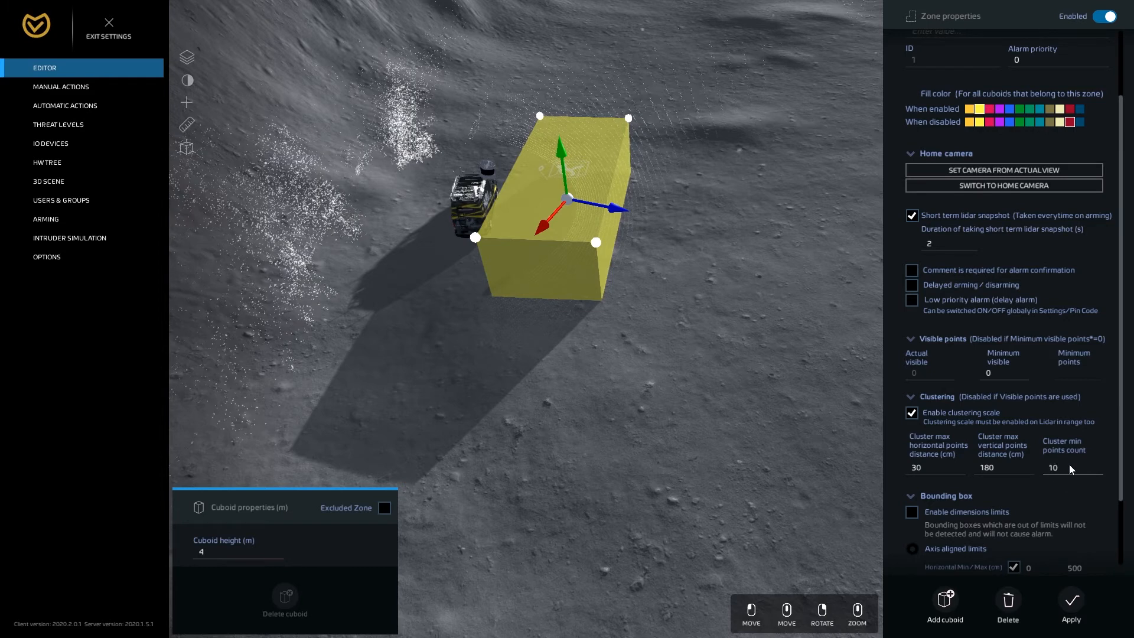
{"action": "left_click", "coordinate": [1043, 473]}
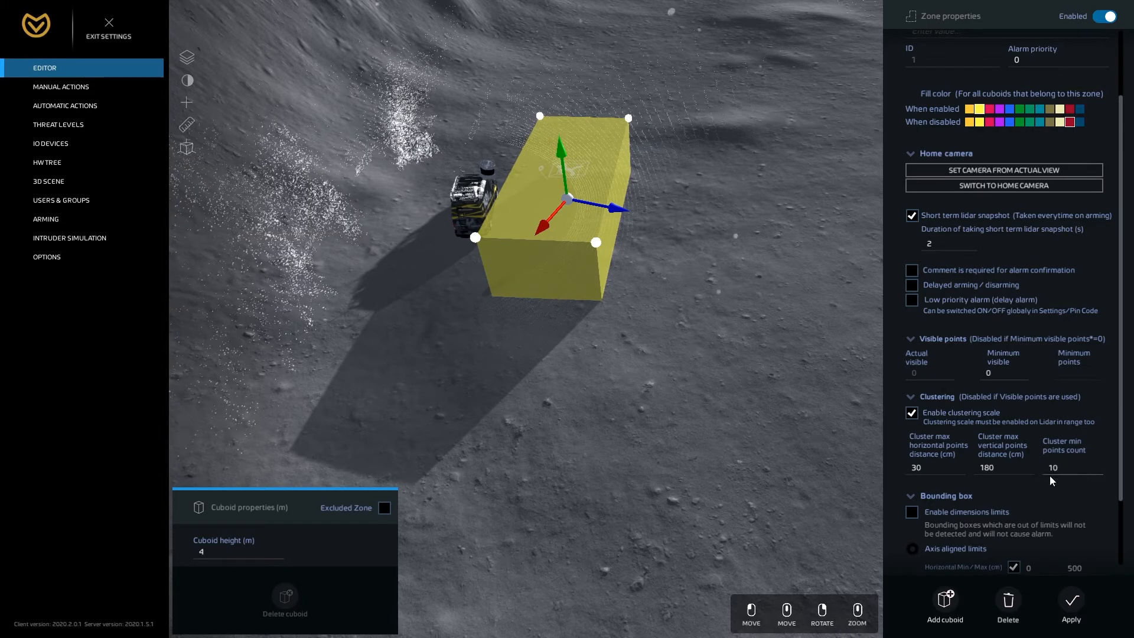
{"action": "scroll", "coordinate": [1057, 466], "scroll_direction": "down", "scroll_amount": 3}
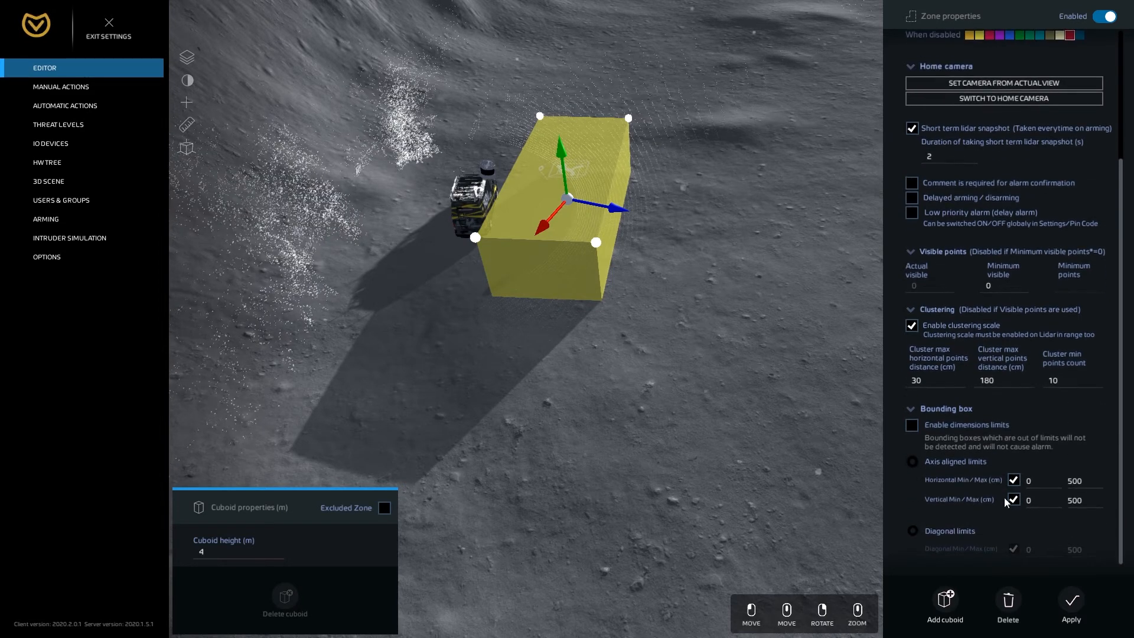
{"action": "left_click", "coordinate": [912, 425]}
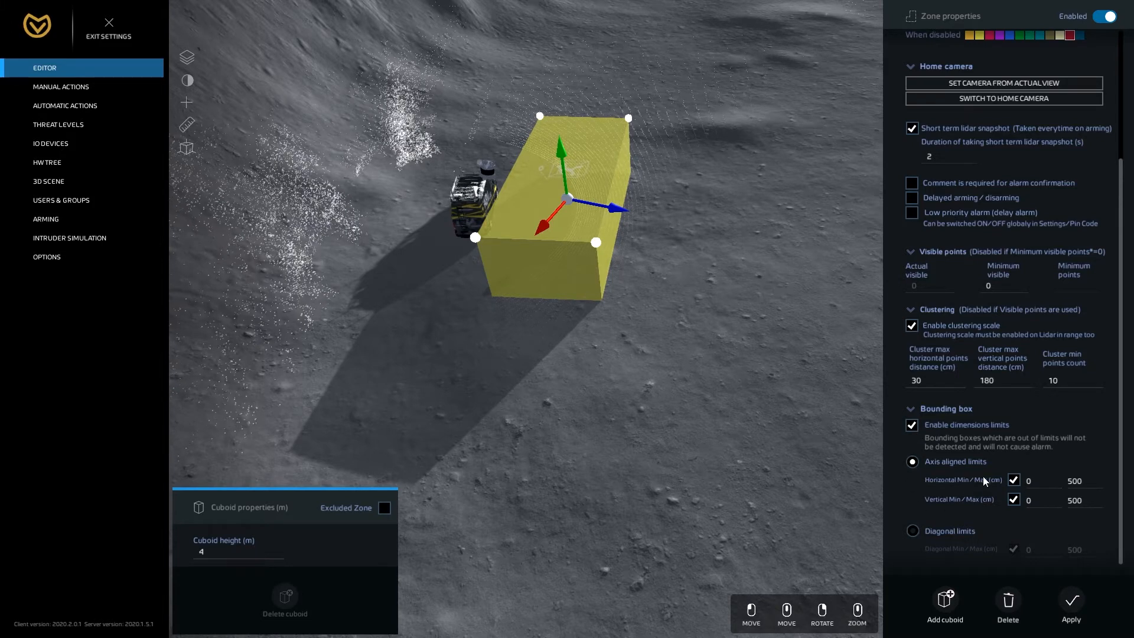
{"action": "left_click", "coordinate": [913, 530]}
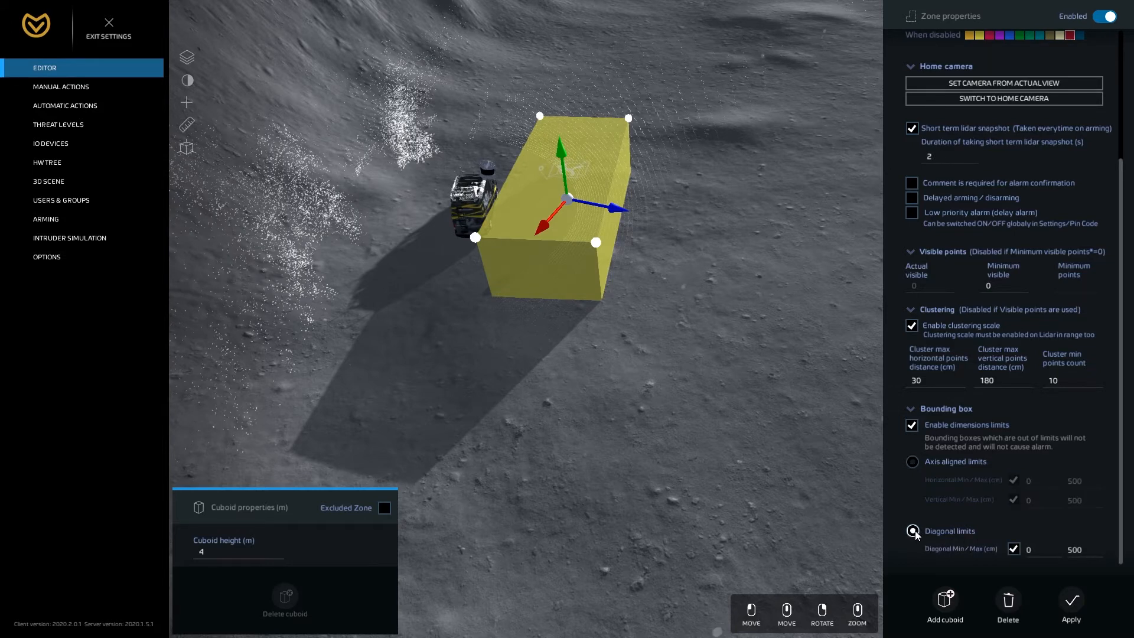
- Set the bounding box's diagonal minimum limit to 50 cm and turn the dimension limits off
{"action": "left_click", "coordinate": [1034, 549]}
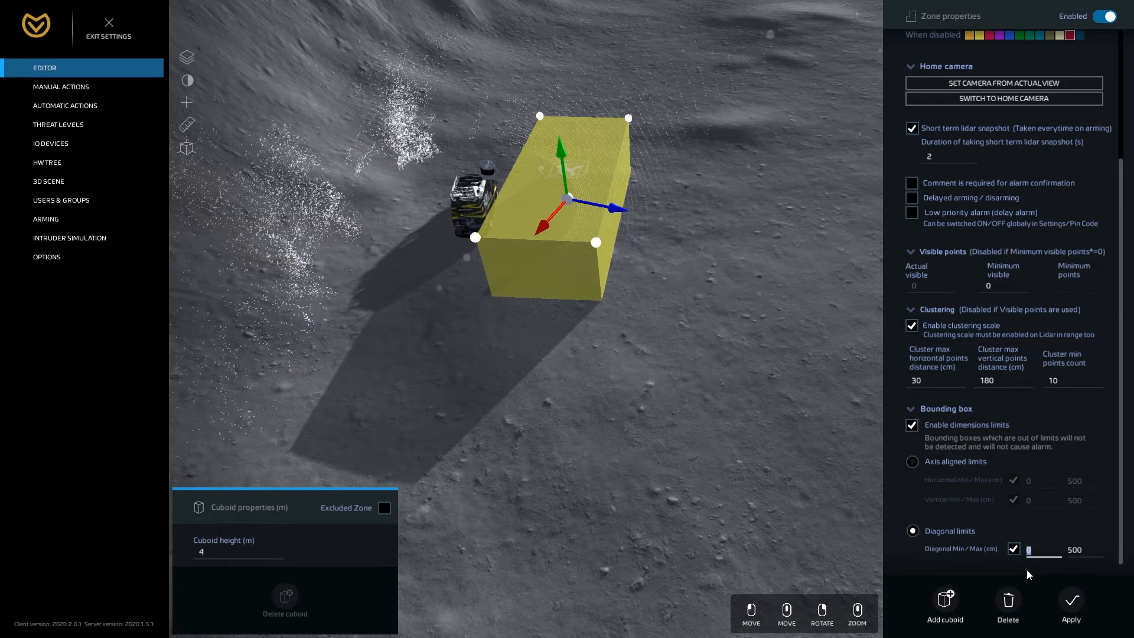
{"action": "type", "text": "5"}
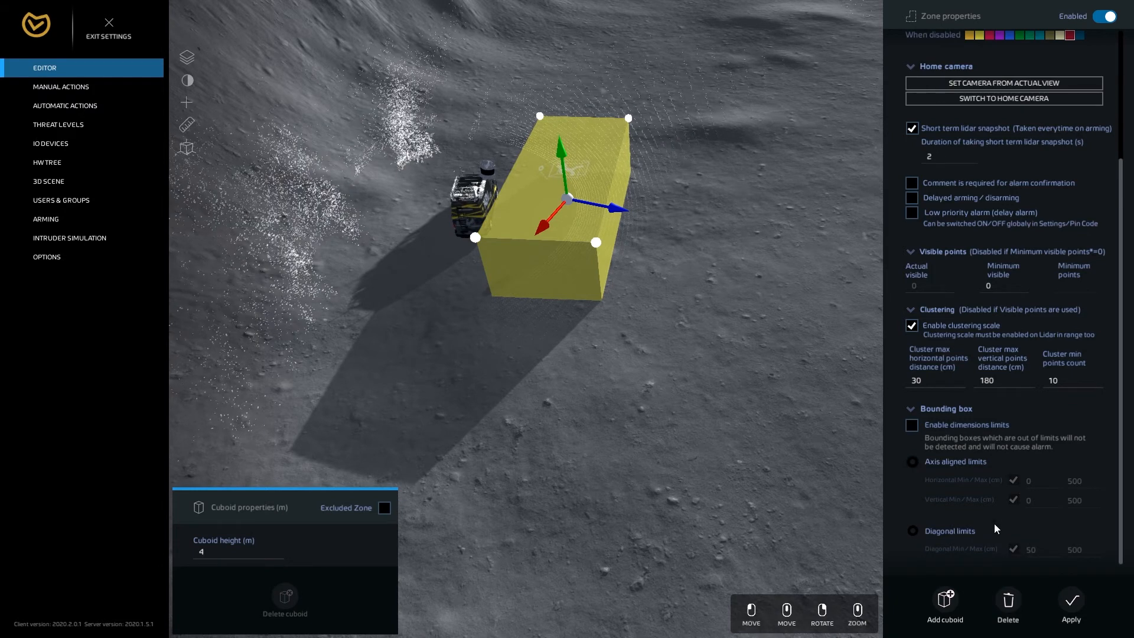
- Add a second cuboid to the zone on the open ground beside the first cuboid
{"action": "left_click", "coordinate": [944, 600]}
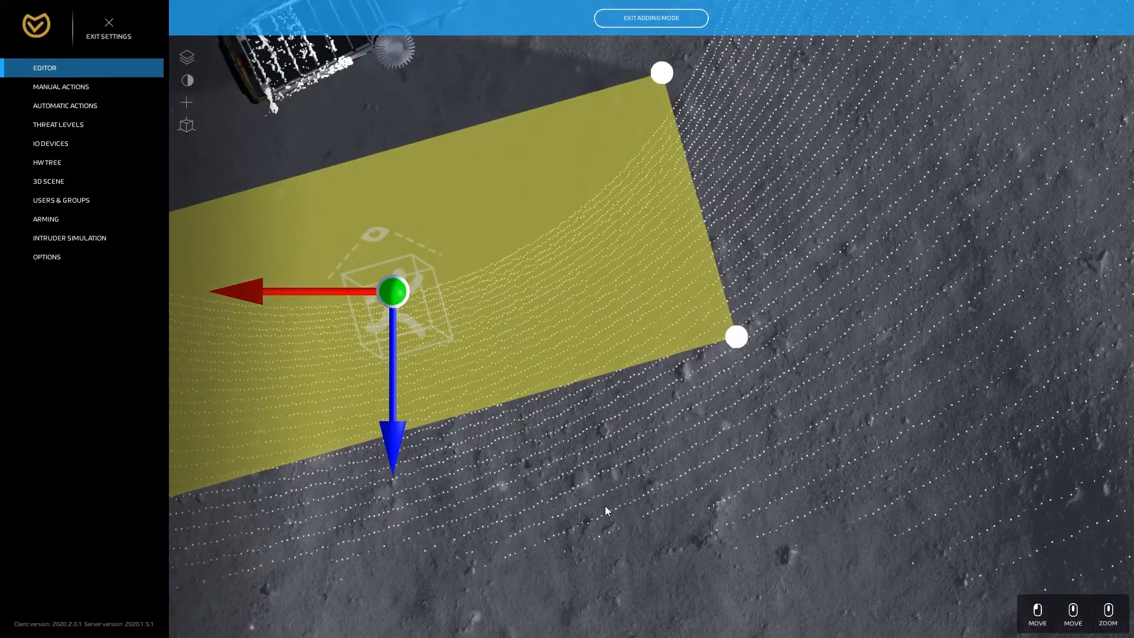
{"action": "left_click_drag", "start_coordinate": [605, 506], "coordinate": [587, 309]}
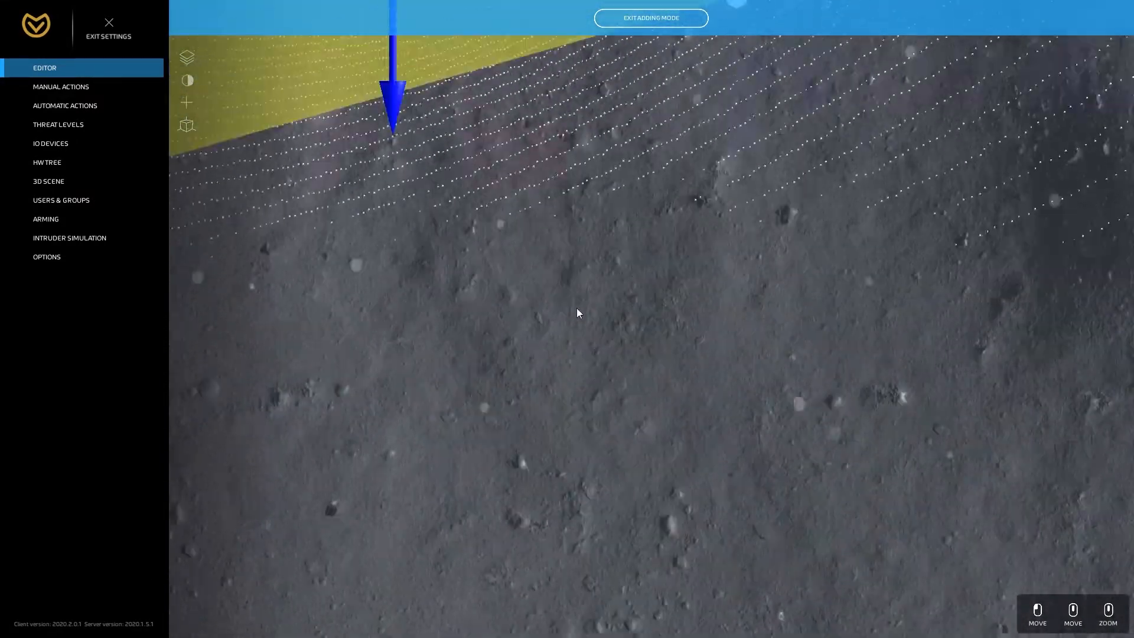
{"action": "left_click", "coordinate": [529, 334]}
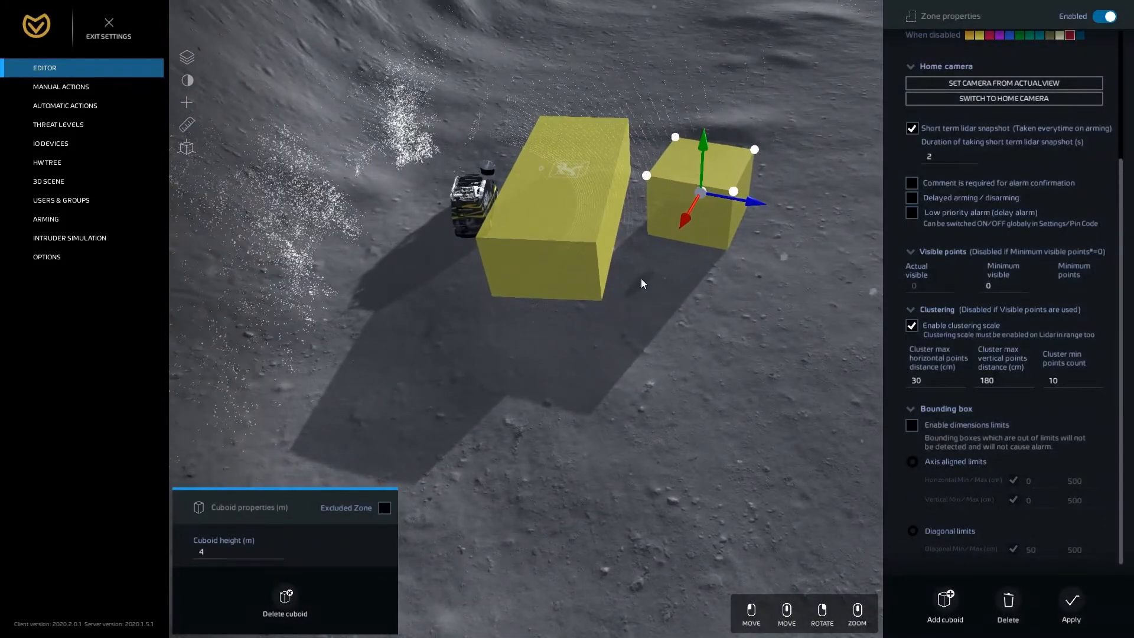
- Reshape the new cuboid by its corner points and move it so it adjoins the side of the first cuboid
{"action": "left_click_drag", "start_coordinate": [647, 177], "coordinate": [593, 239]}
{"action": "left_click_drag", "start_coordinate": [700, 260], "coordinate": [688, 200]}
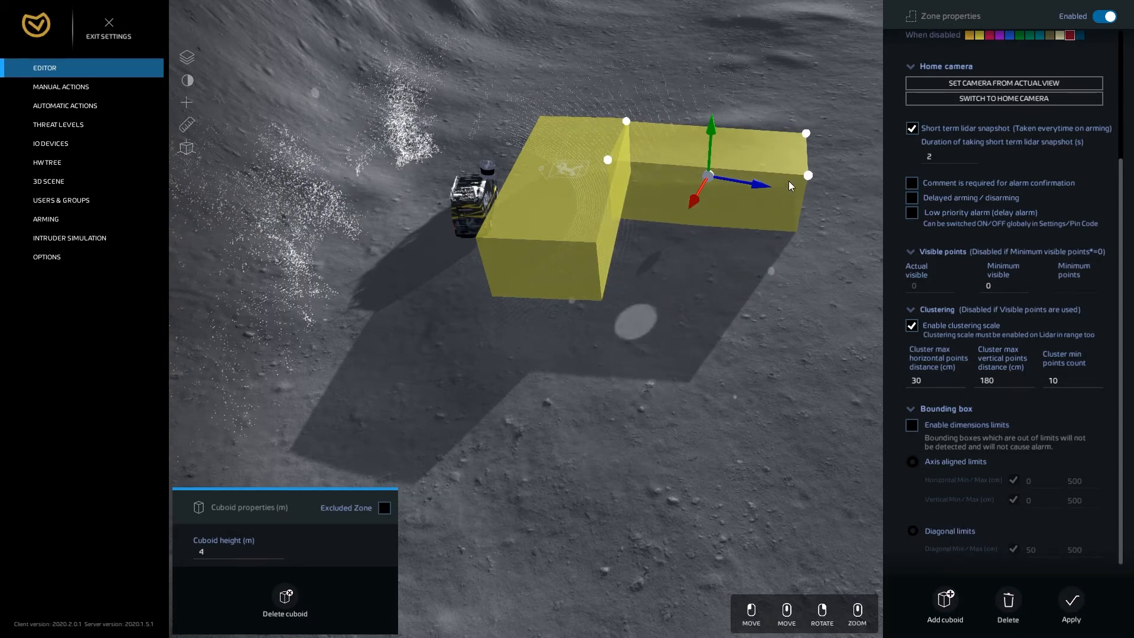
{"action": "left_click_drag", "start_coordinate": [608, 161], "coordinate": [637, 262]}
{"action": "left_click_drag", "start_coordinate": [717, 245], "coordinate": [646, 332]}
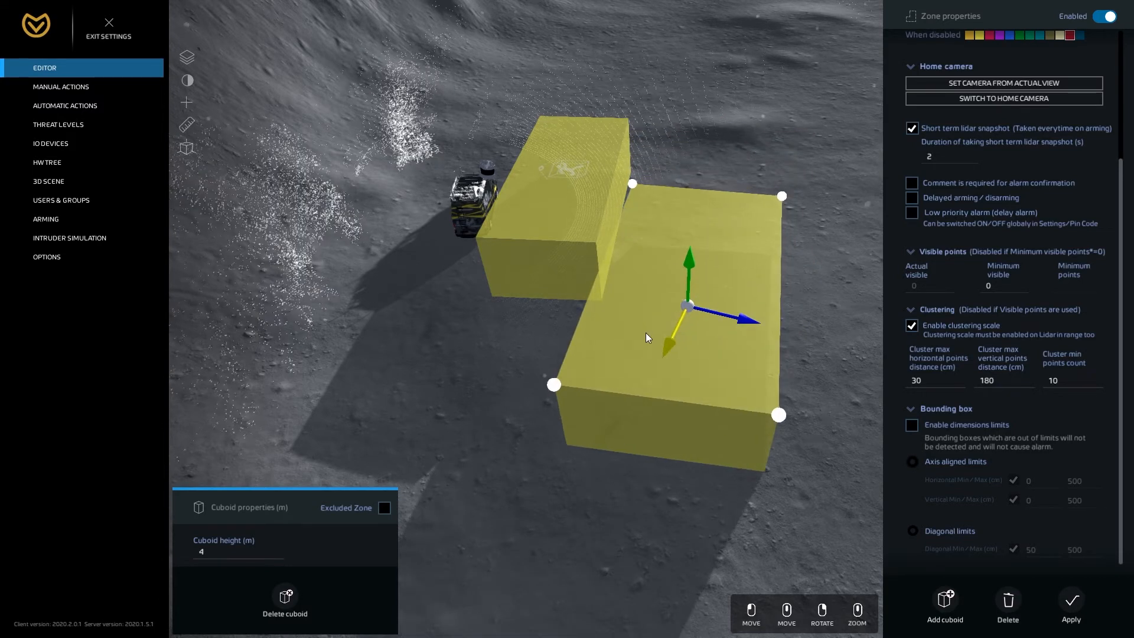
- Mark the second cuboid as an excluded zone, then resize and move it so it crosses the yellow detection cuboid
{"action": "left_click", "coordinate": [385, 508]}
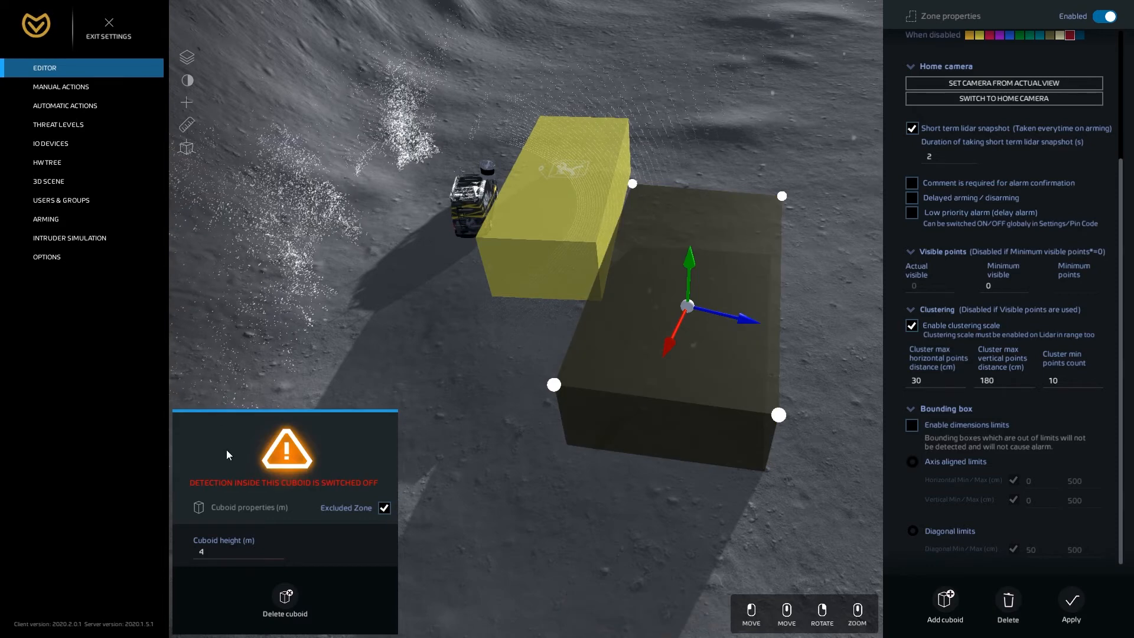
{"action": "left_click_drag", "start_coordinate": [634, 189], "coordinate": [494, 189]}
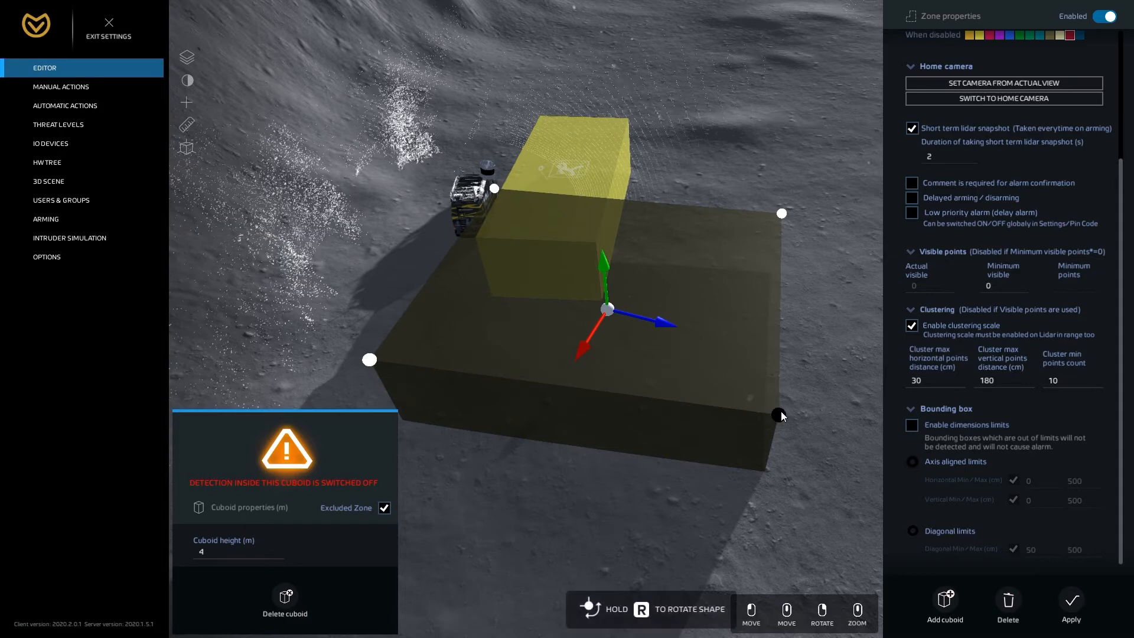
{"action": "left_click_drag", "start_coordinate": [779, 414], "coordinate": [629, 264]}
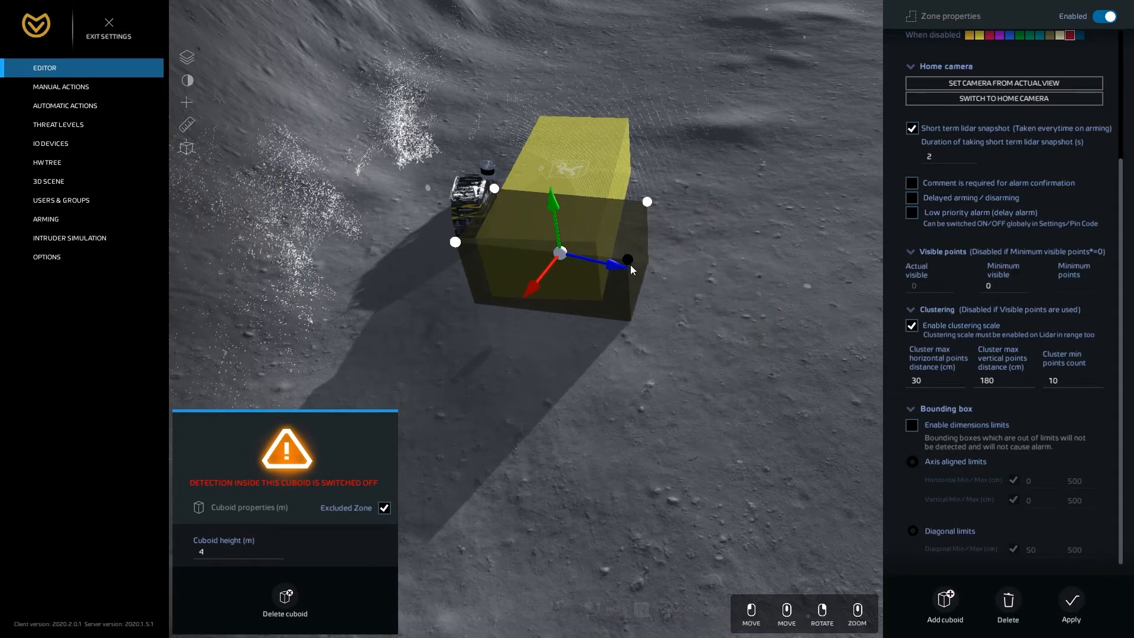
{"action": "left_click_drag", "start_coordinate": [550, 282], "coordinate": [565, 219]}
{"action": "left_click_drag", "start_coordinate": [487, 196], "coordinate": [470, 194]}
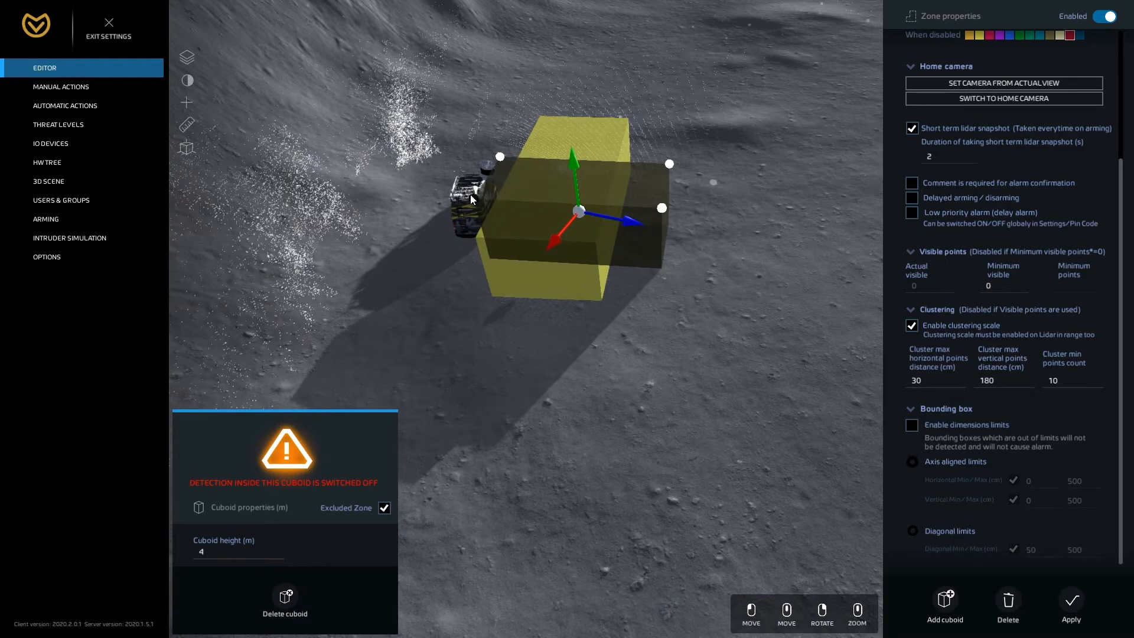
{"action": "left_click_drag", "start_coordinate": [624, 221], "coordinate": [612, 219]}
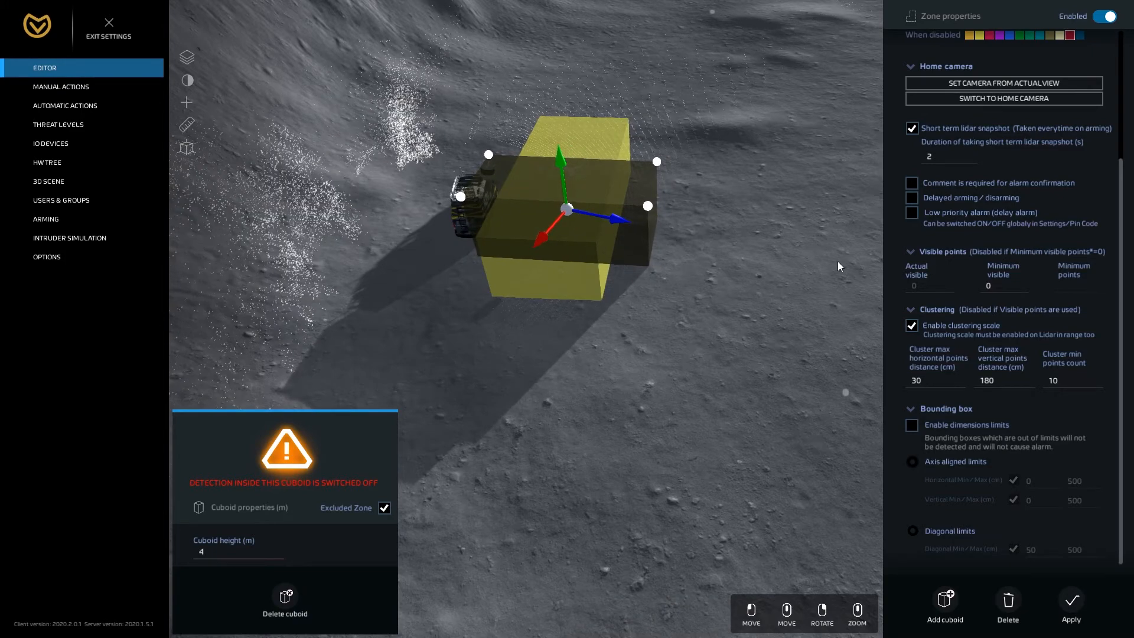
- Narrow the excluded cuboid to a thin strip across the detection cuboid and apply the zone changes
{"action": "right_click_drag", "start_coordinate": [837, 261], "coordinate": [820, 254]}
{"action": "left_click_drag", "start_coordinate": [678, 210], "coordinate": [738, 214]}
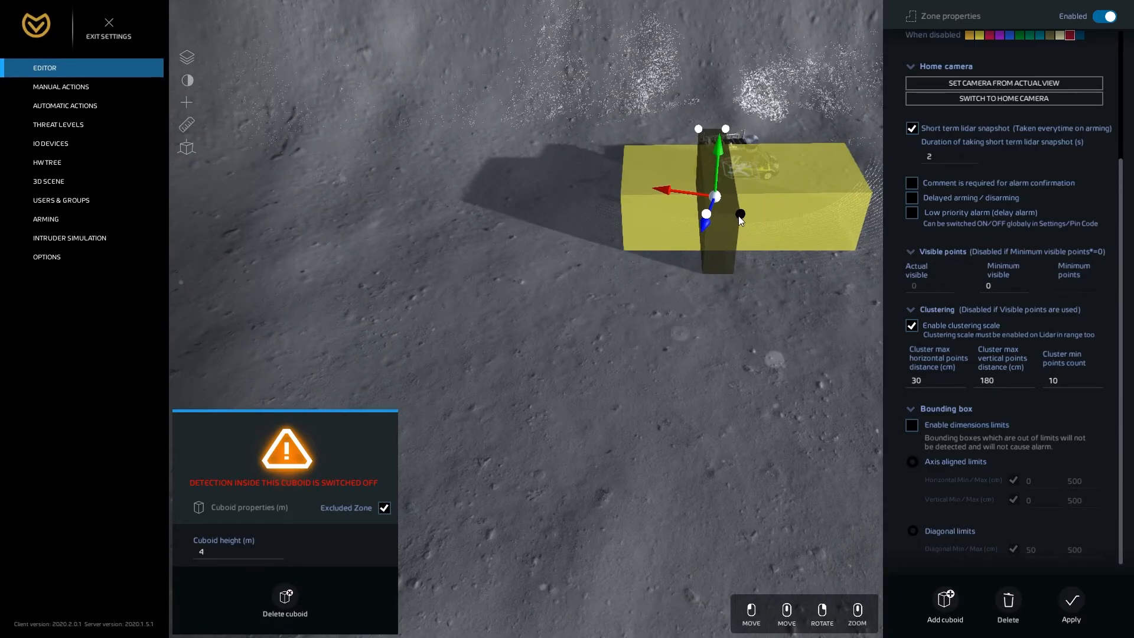
{"action": "left_click_drag", "start_coordinate": [738, 214], "coordinate": [745, 217]}
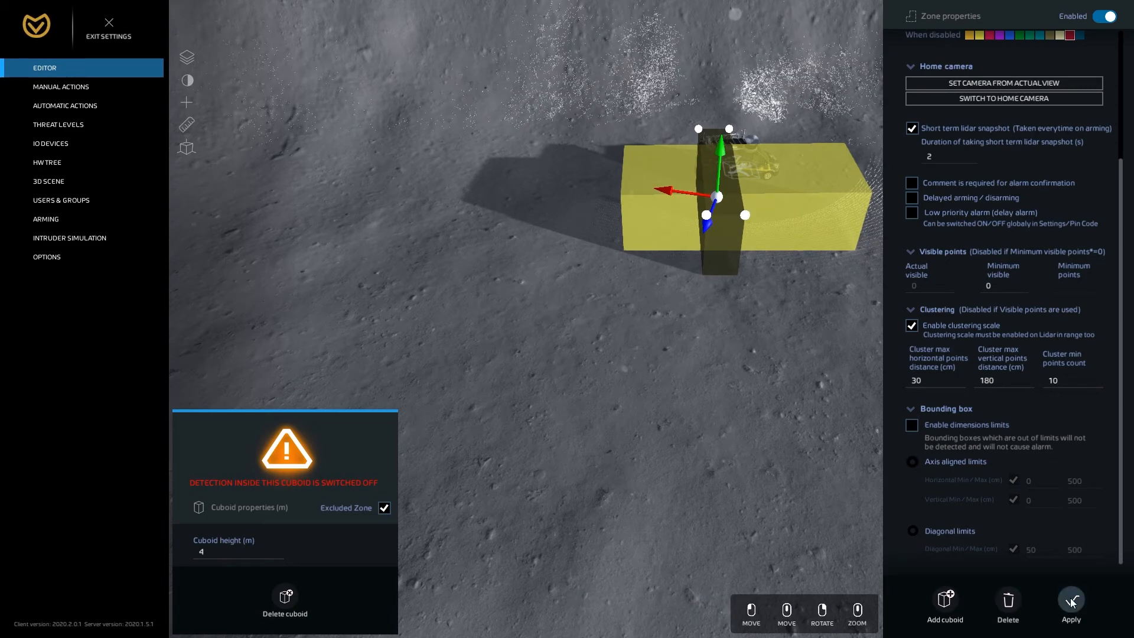
{"action": "left_click", "coordinate": [697, 297]}
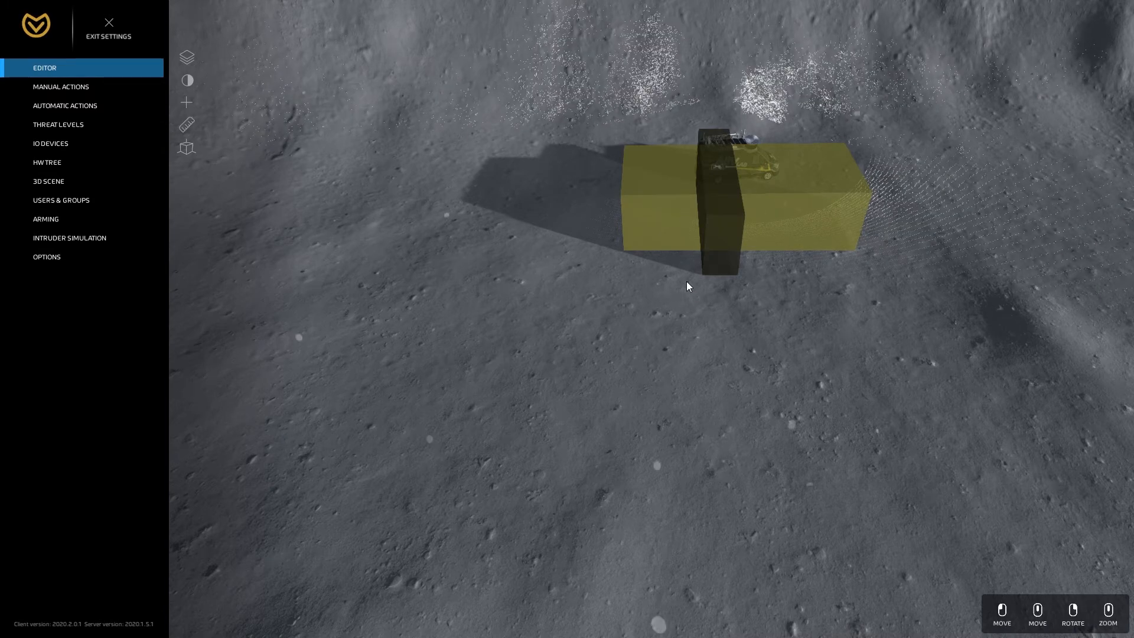
- Enlarge the yellow detection cuboid outward from the van and lengthen the excluded strip within it
{"action": "left_click", "coordinate": [687, 283]}
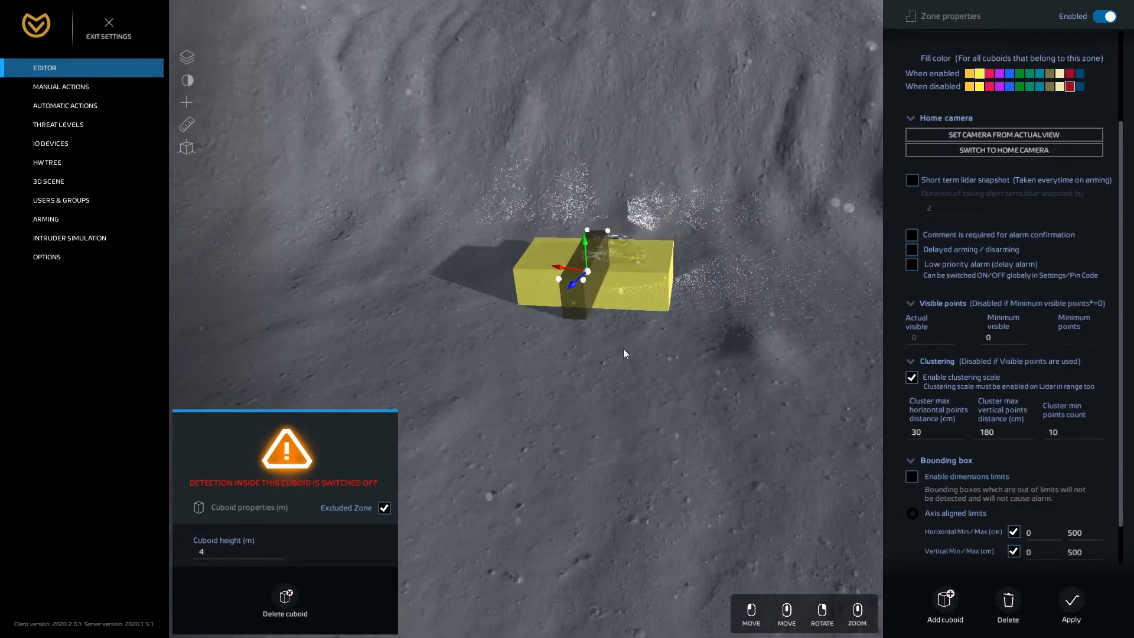
{"action": "left_click", "coordinate": [654, 267]}
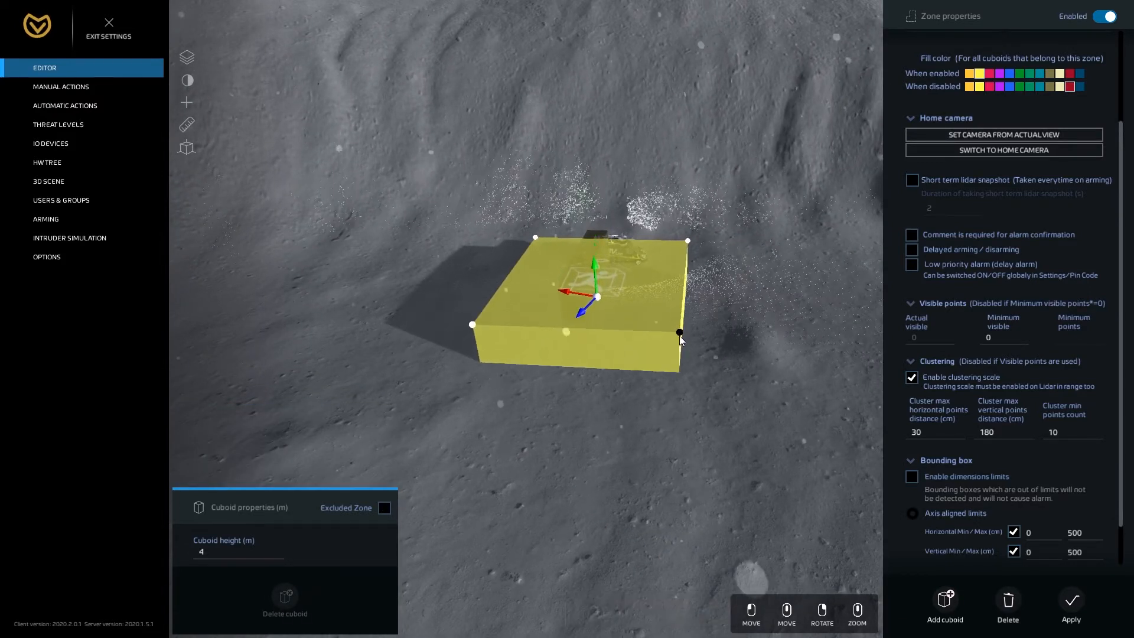
{"action": "left_click", "coordinate": [598, 235]}
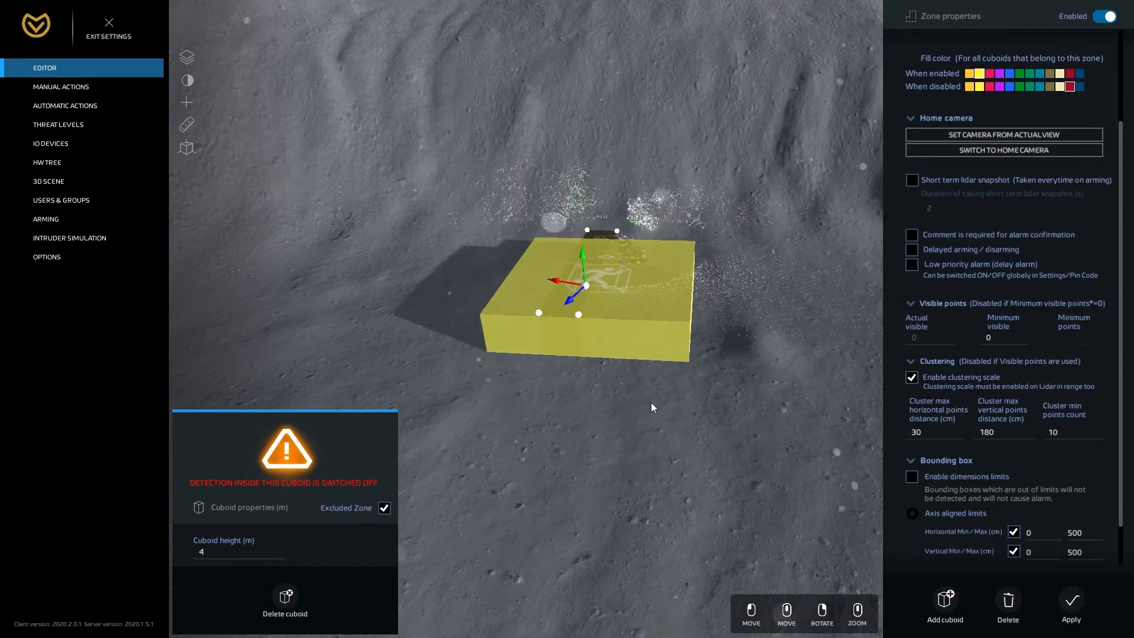
- Look closer at the zone, repeatedly hiding and showing the Zone layer to examine the moving objects tracked by the van
{"action": "scroll", "coordinate": [651, 402], "scroll_direction": "up", "scroll_amount": 2}
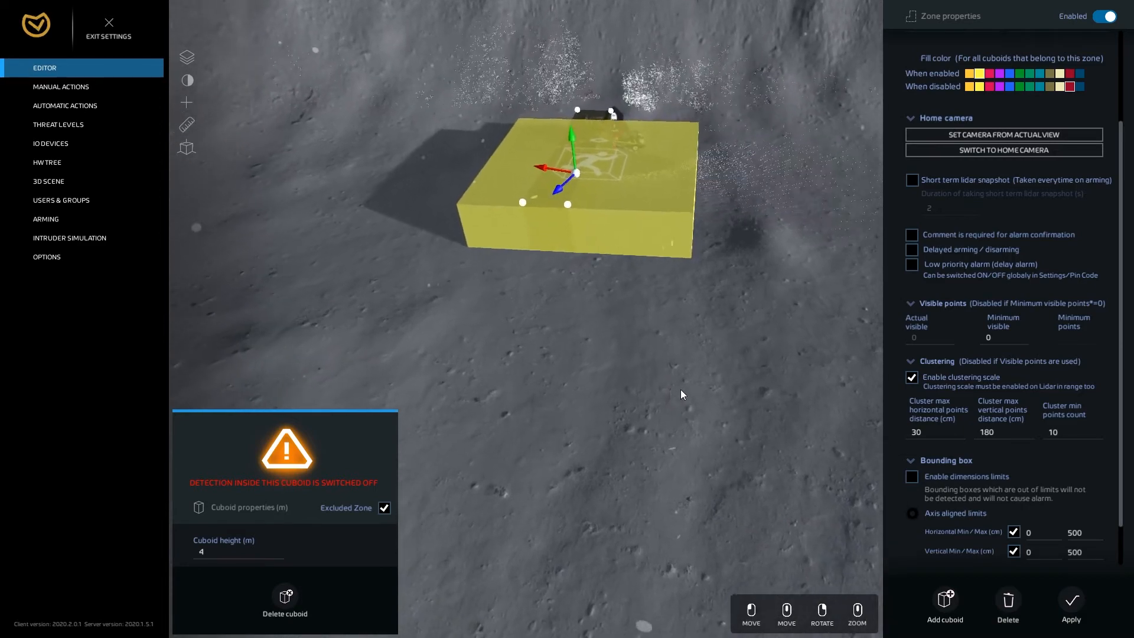
{"action": "scroll", "coordinate": [685, 320], "scroll_direction": "up", "scroll_amount": 2}
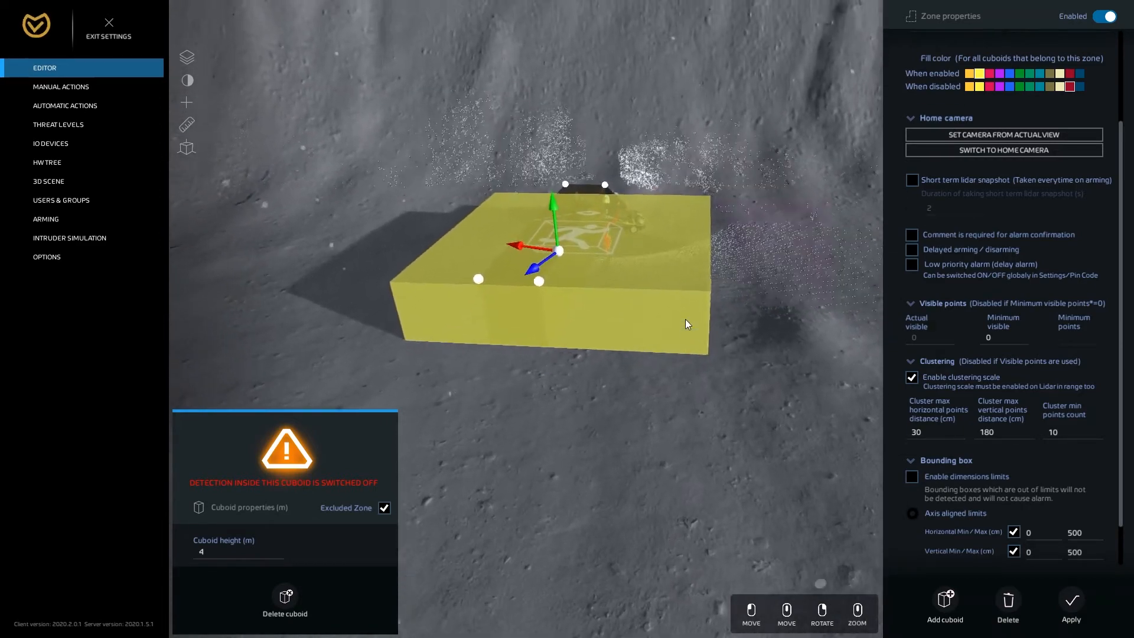
{"action": "scroll", "coordinate": [686, 320], "scroll_direction": "up", "scroll_amount": 3}
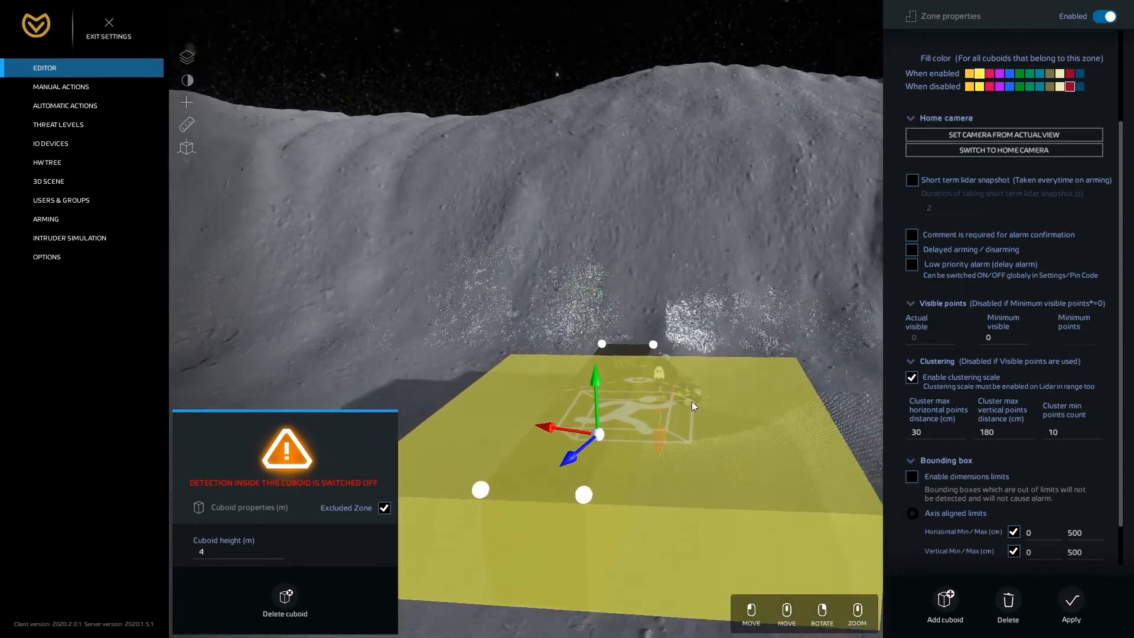
{"action": "right_click_drag", "start_coordinate": [692, 402], "coordinate": [673, 358]}
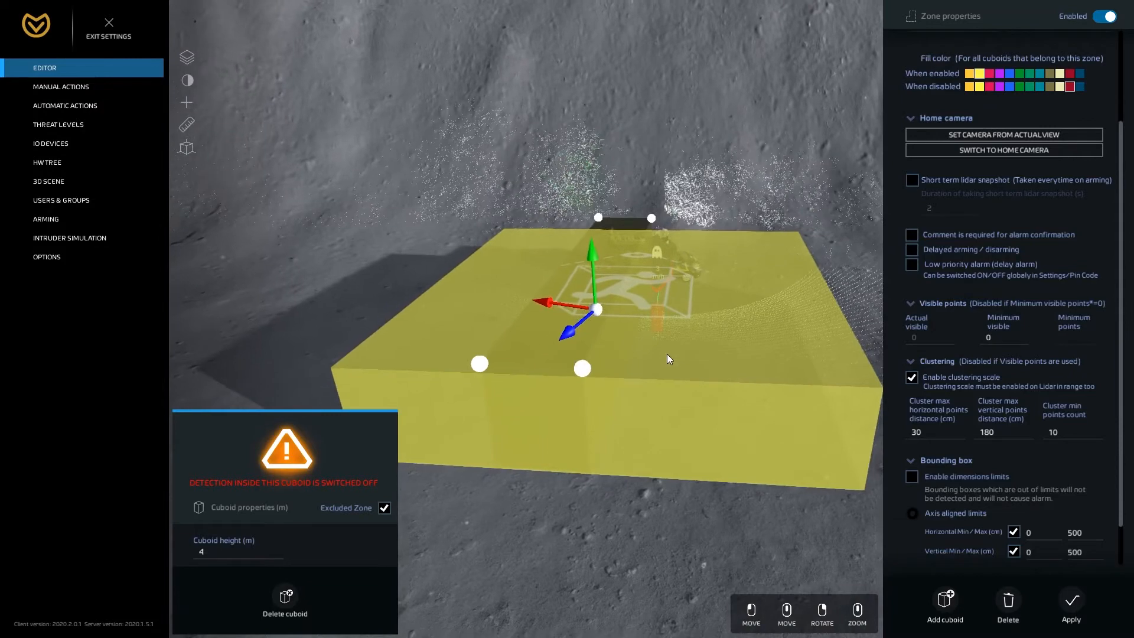
{"action": "left_click", "coordinate": [189, 61]}
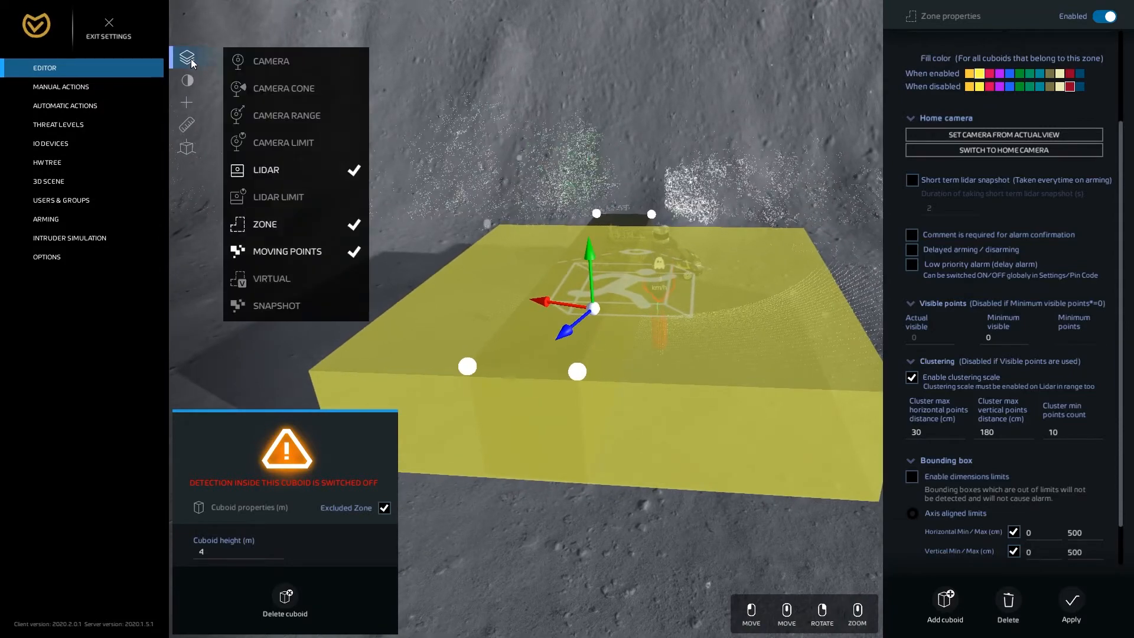
{"action": "left_click", "coordinate": [276, 232]}
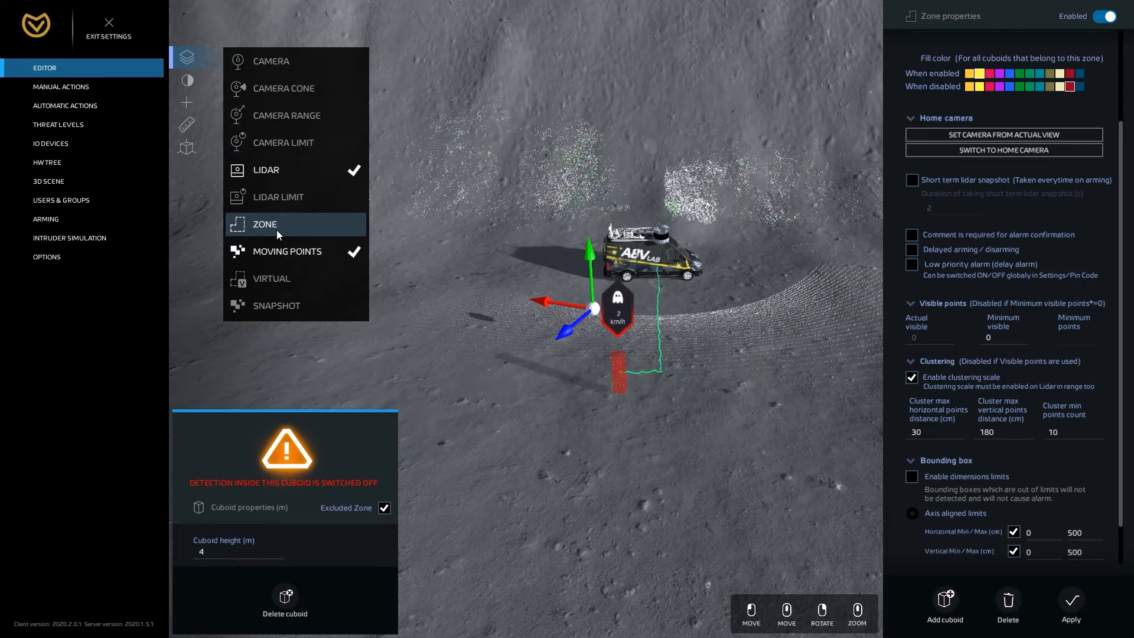
{"action": "left_click", "coordinate": [277, 228]}
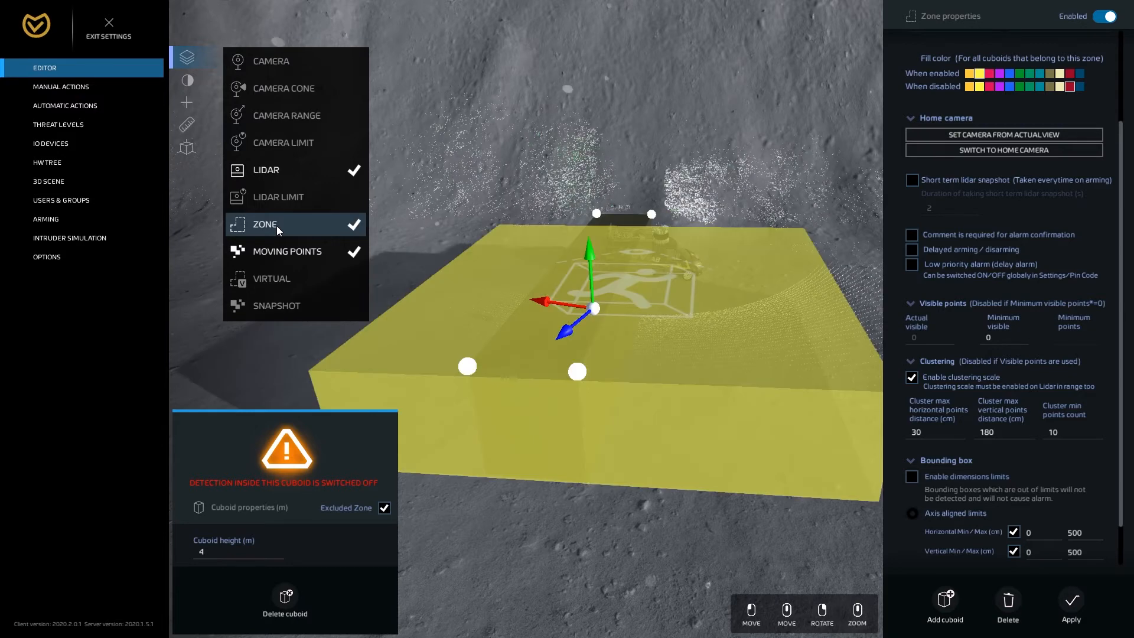
{"action": "left_click", "coordinate": [276, 226]}
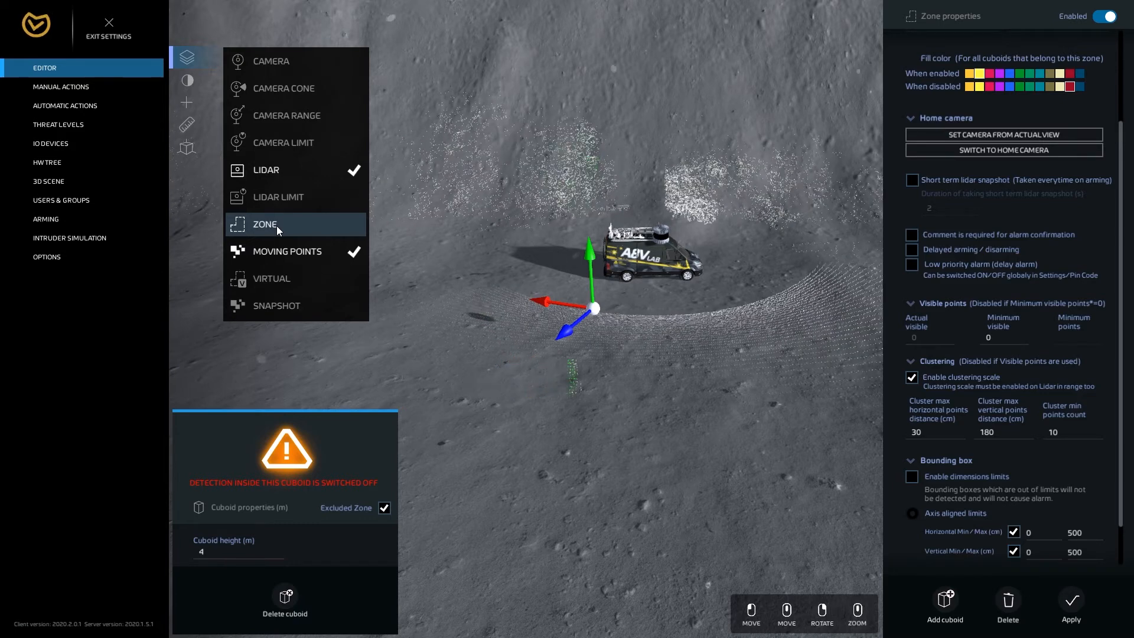
{"action": "left_click", "coordinate": [276, 226]}
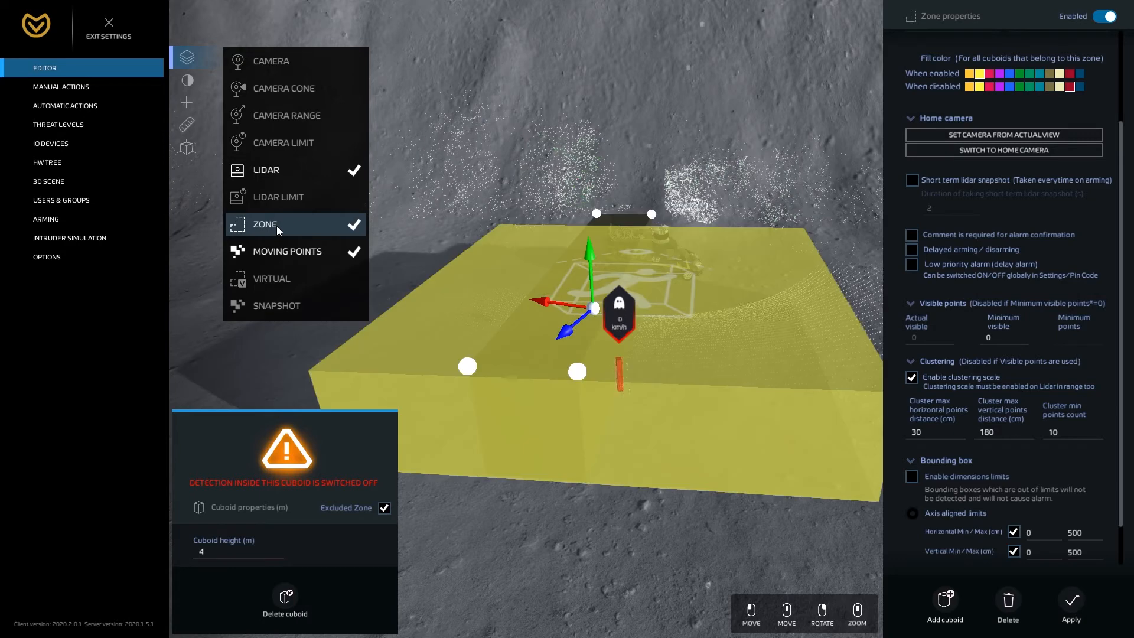
{"action": "left_click", "coordinate": [276, 225]}
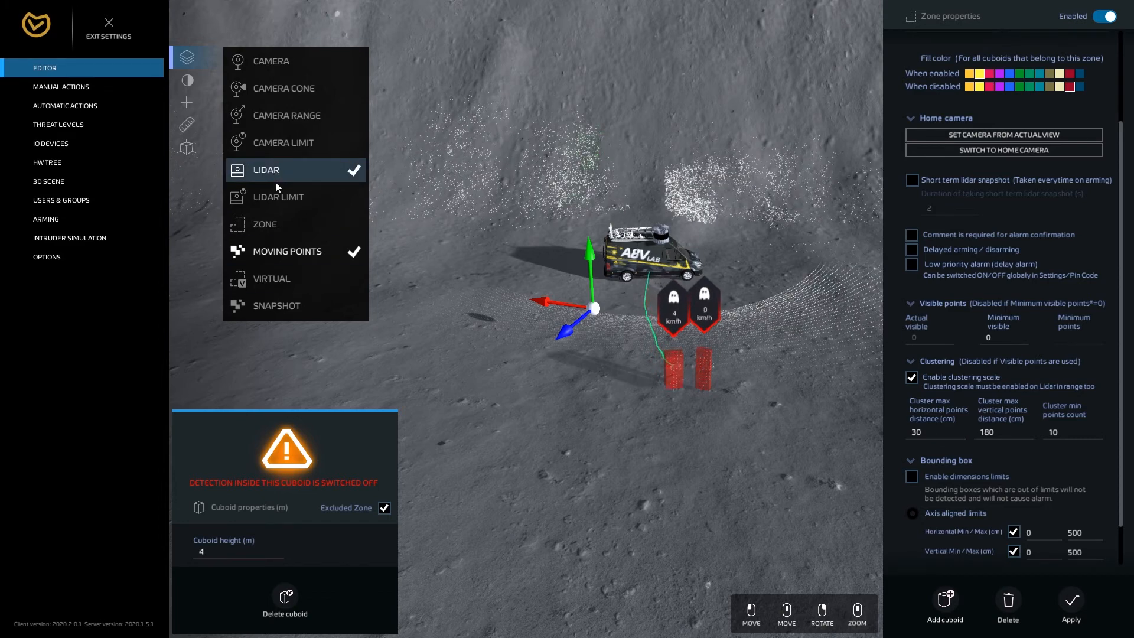
{"action": "left_click", "coordinate": [283, 227]}
- Try a cluster max horizontal points distance of 100 cm, and set it back to 30 cm
{"action": "left_click", "coordinate": [921, 433]}
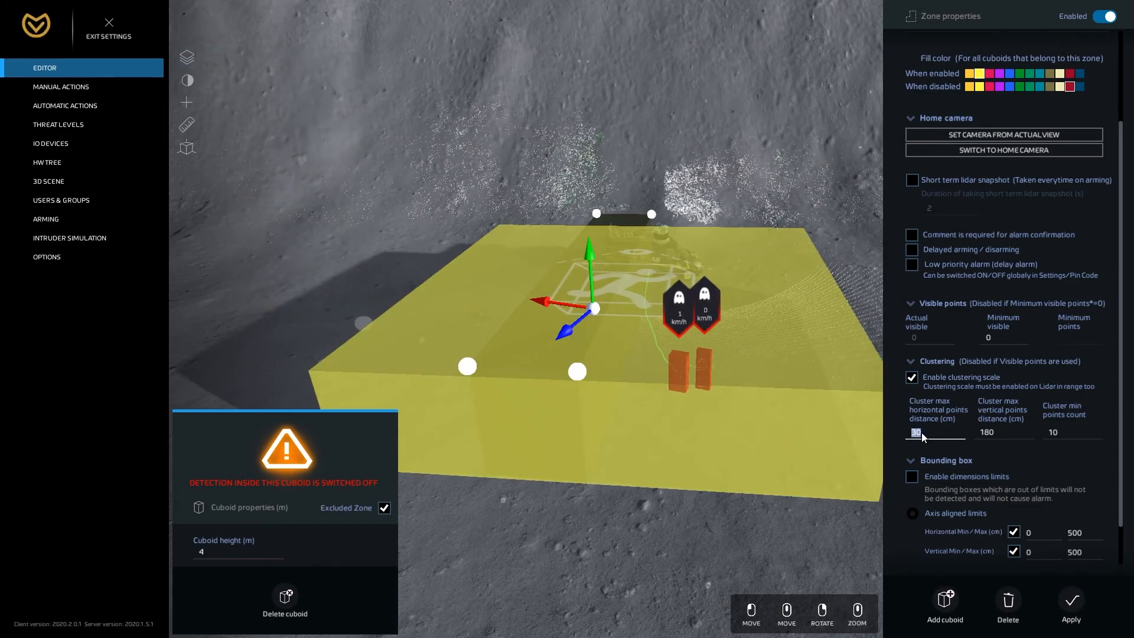
{"action": "type", "text": "100"}
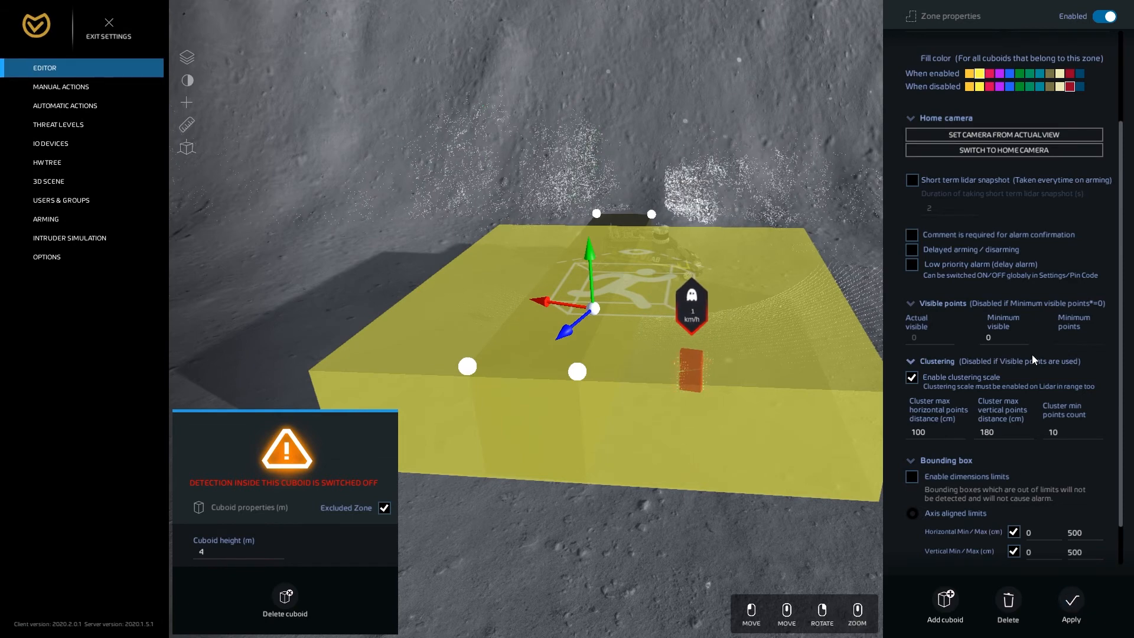
{"action": "left_click", "coordinate": [937, 434]}
{"action": "type", "text": "30"}
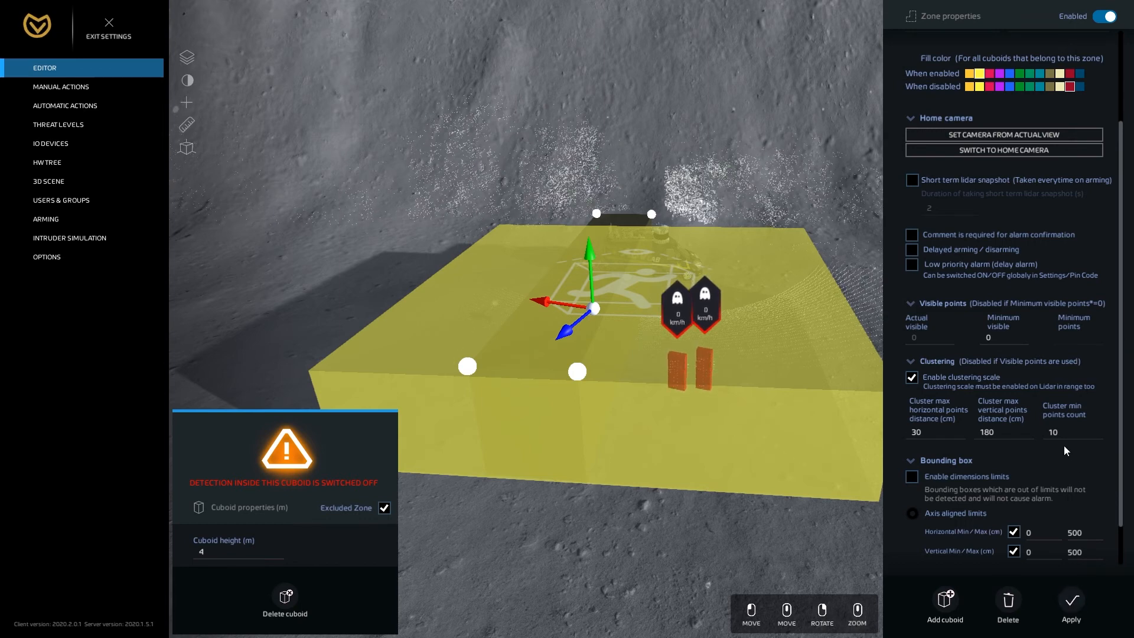
- Hide the Zone layer in the scene
{"action": "left_click", "coordinate": [186, 57]}
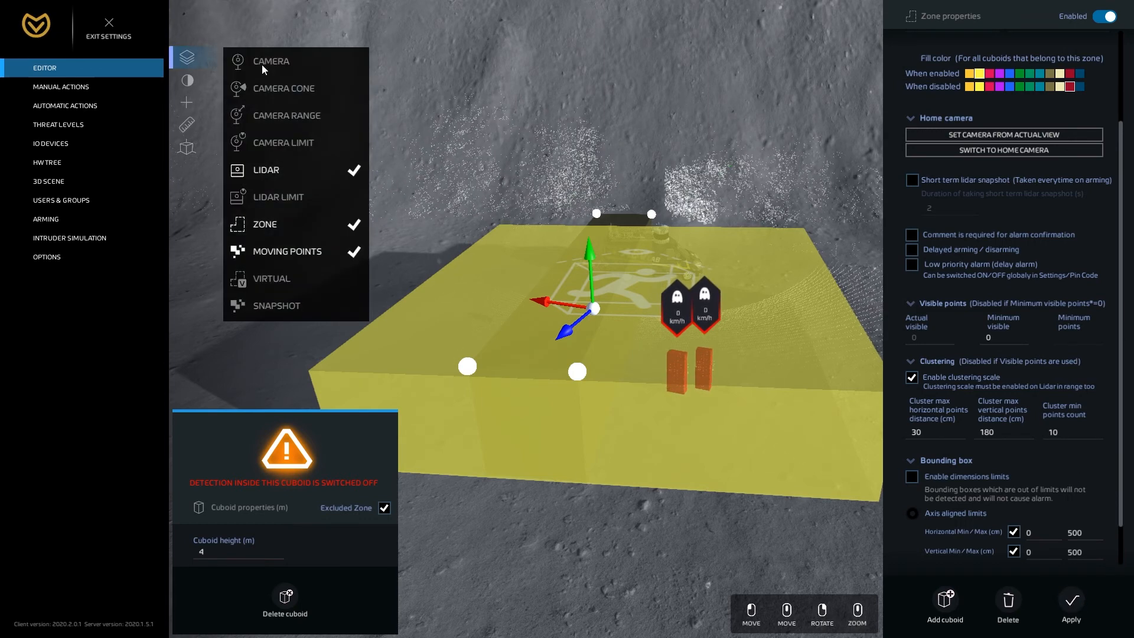
{"action": "left_click", "coordinate": [292, 227]}
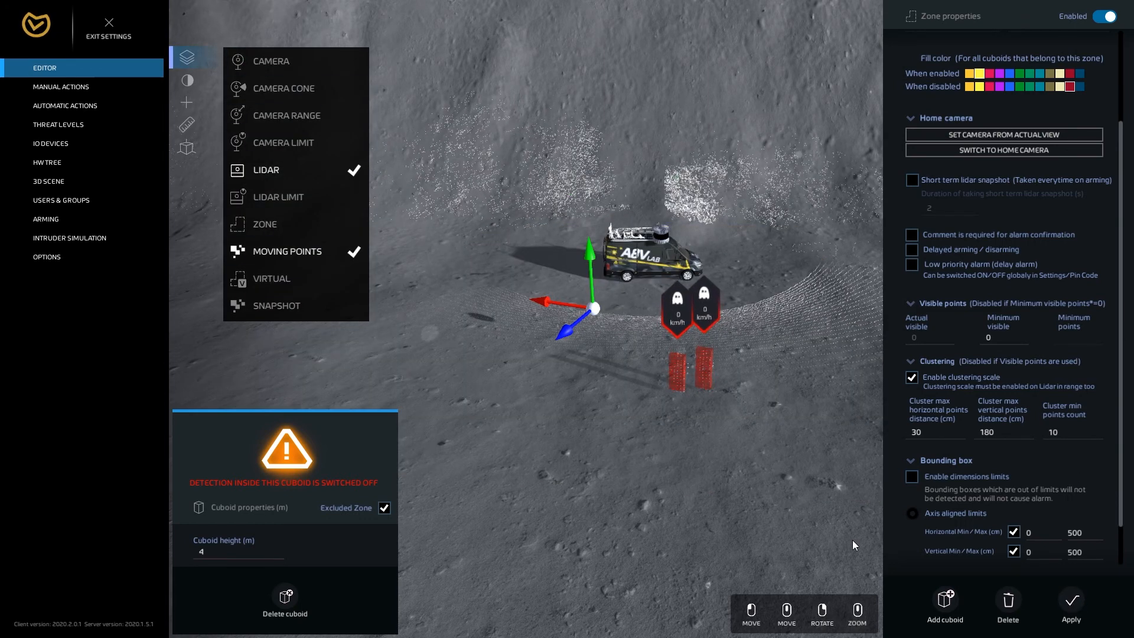